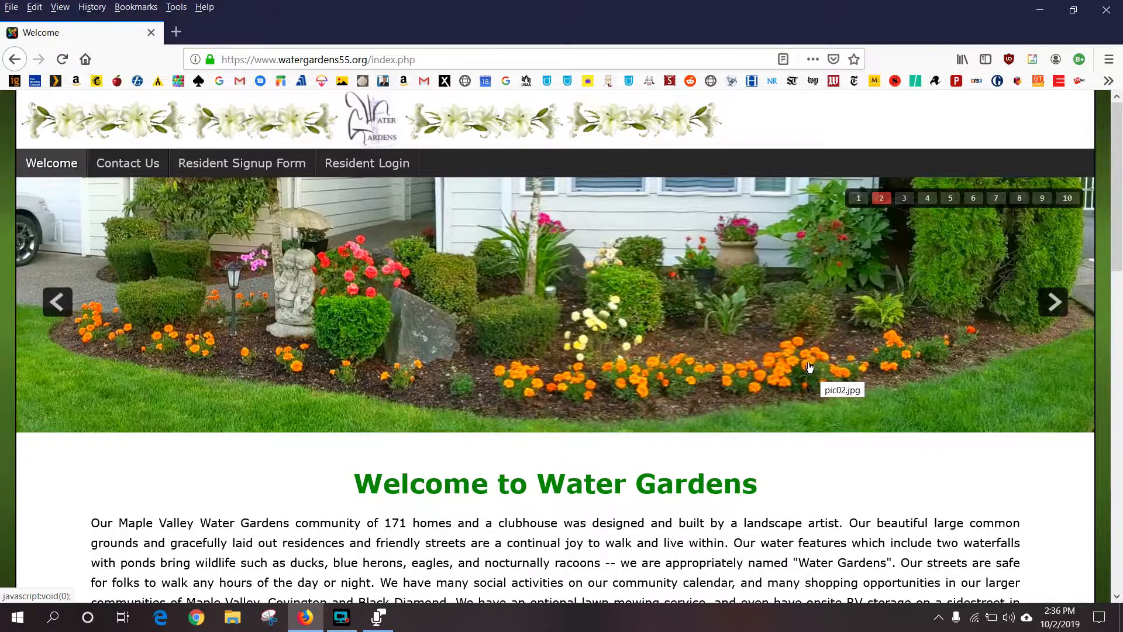
- Go from the Water Gardens home page to the Resident Login page
{"action": "left_click", "coordinate": [380, 167]}
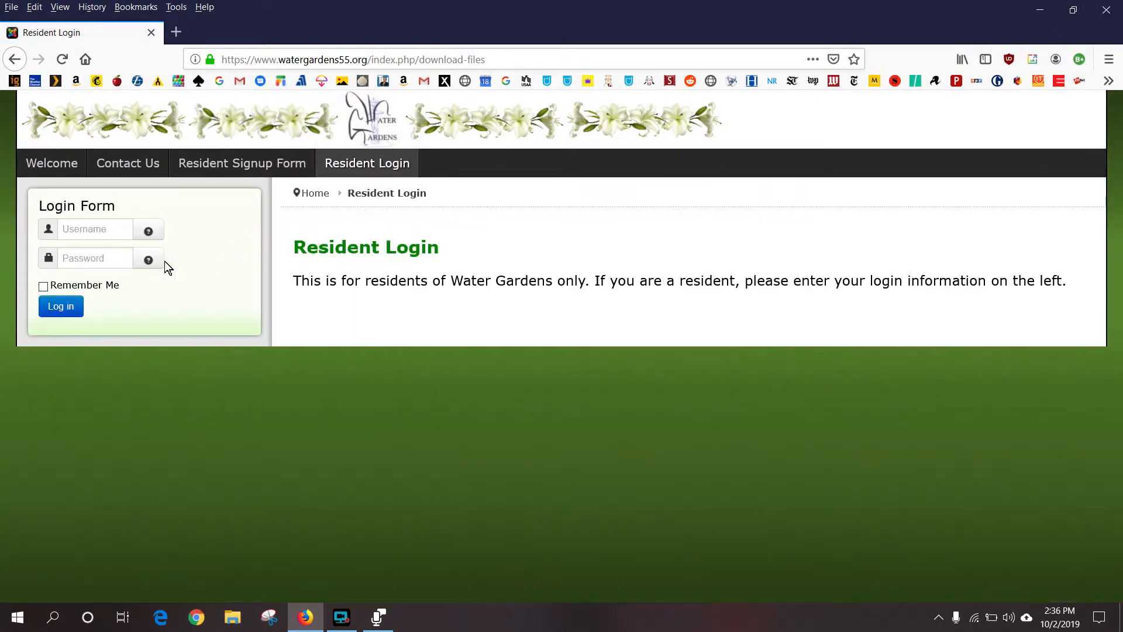
- Log in to the residents' area with the saved resident credentials
{"action": "left_click", "coordinate": [111, 229]}
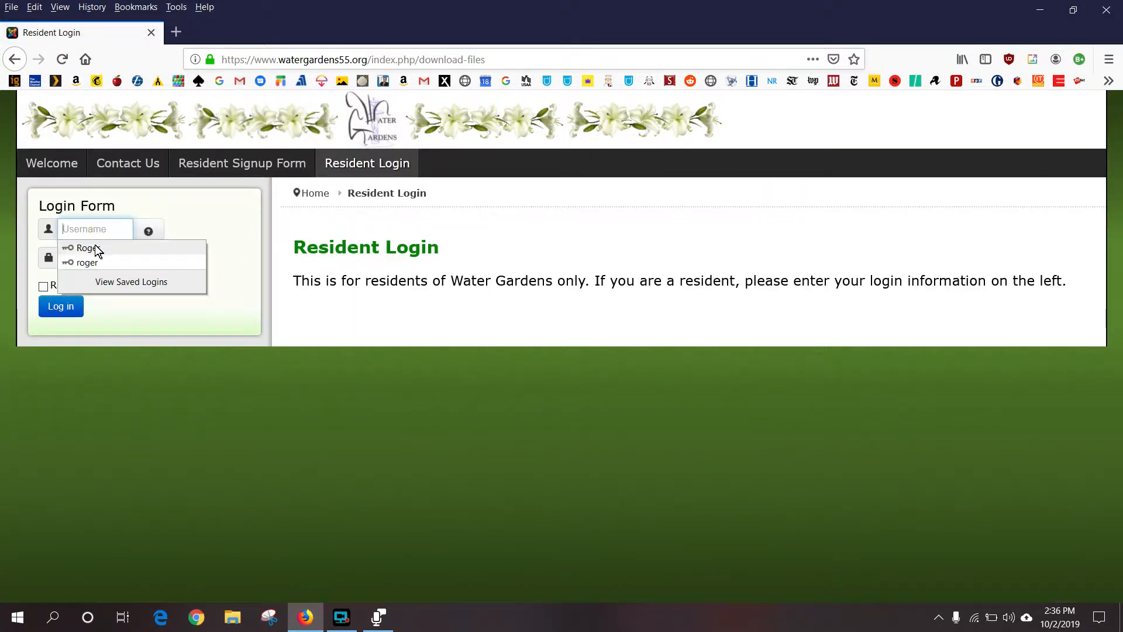
{"action": "left_click", "coordinate": [93, 246]}
{"action": "left_click", "coordinate": [58, 306]}
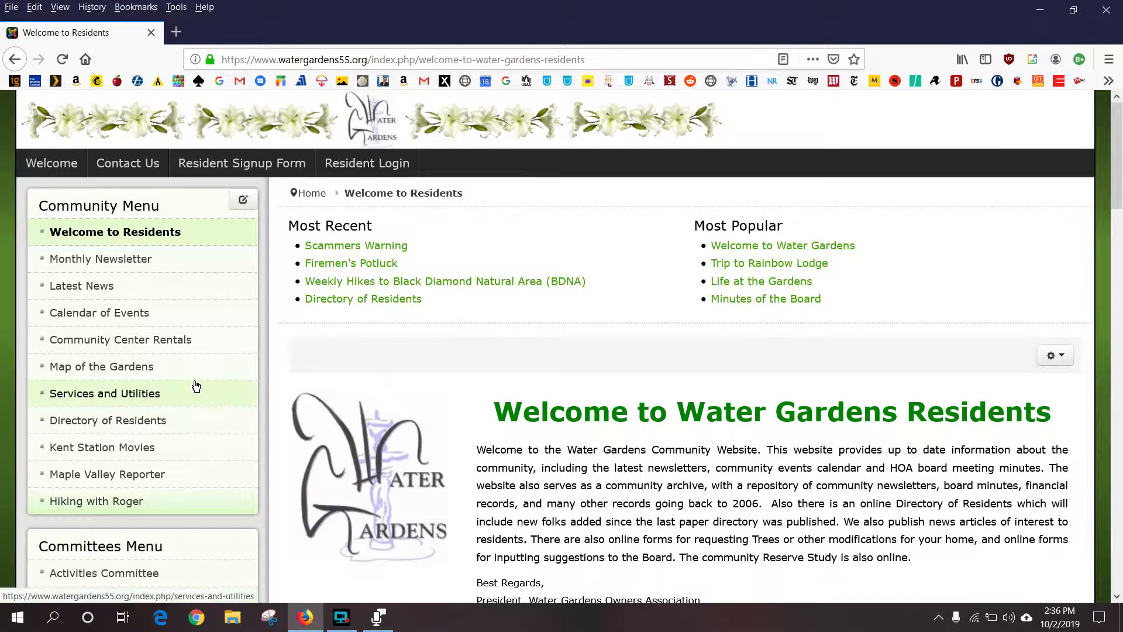
- Open the Instructions page from the Board of Directors Menu
{"action": "scroll", "coordinate": [195, 383], "scroll_direction": "down", "scroll_amount": 6}
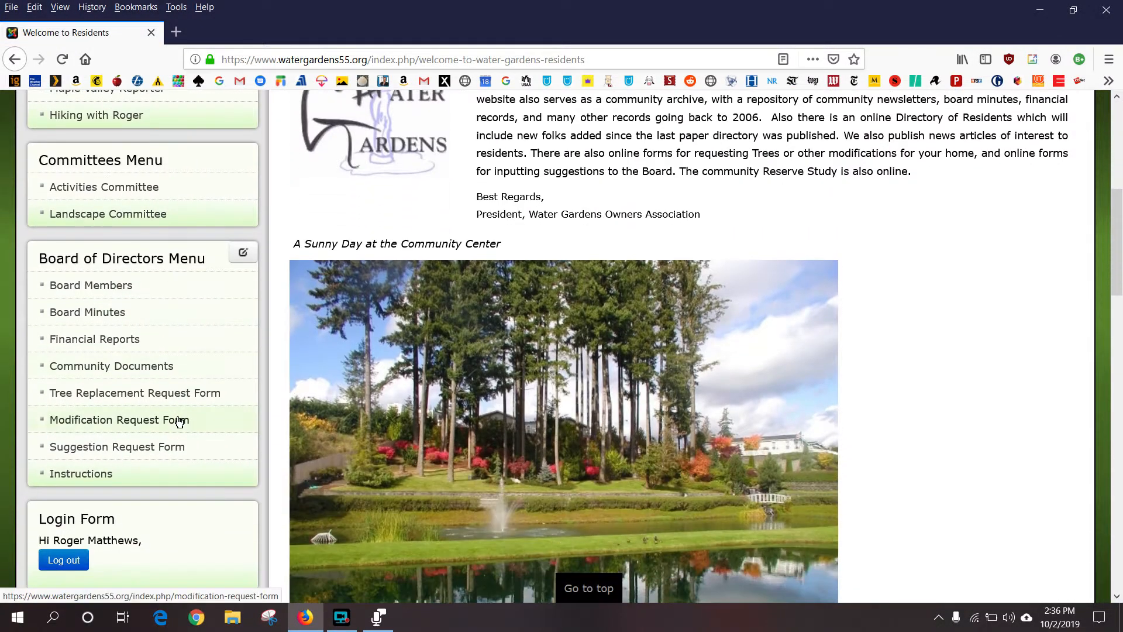
{"action": "scroll", "coordinate": [179, 422], "scroll_direction": "down", "scroll_amount": 2}
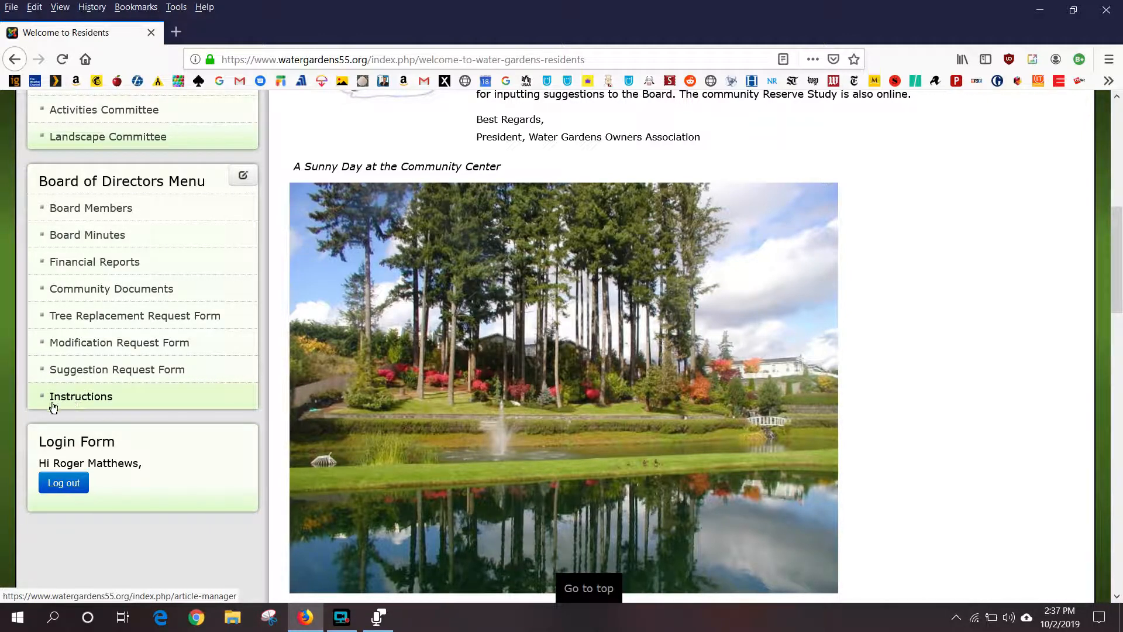
{"action": "left_click", "coordinate": [109, 398]}
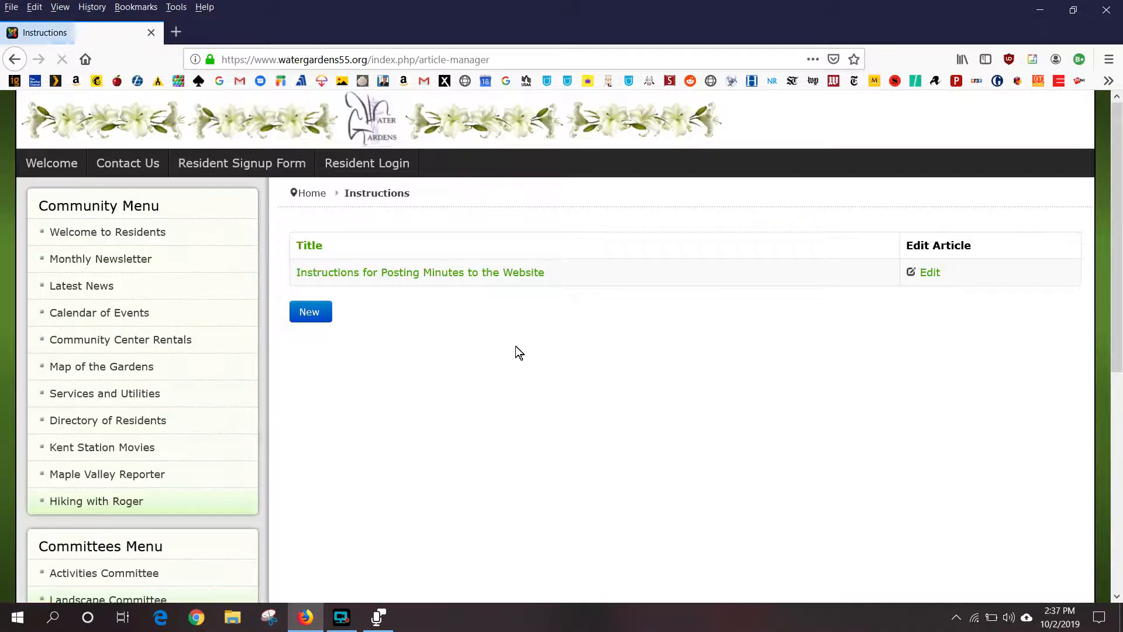
{"action": "left_click", "coordinate": [484, 277]}
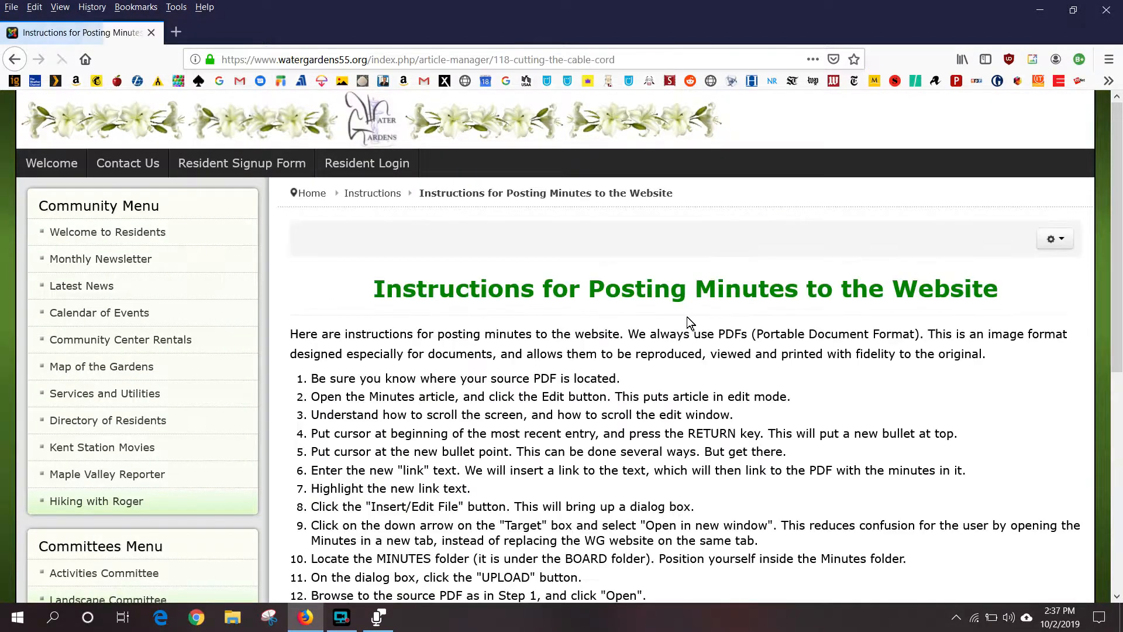
{"action": "scroll", "coordinate": [922, 377], "scroll_direction": "down", "scroll_amount": 4}
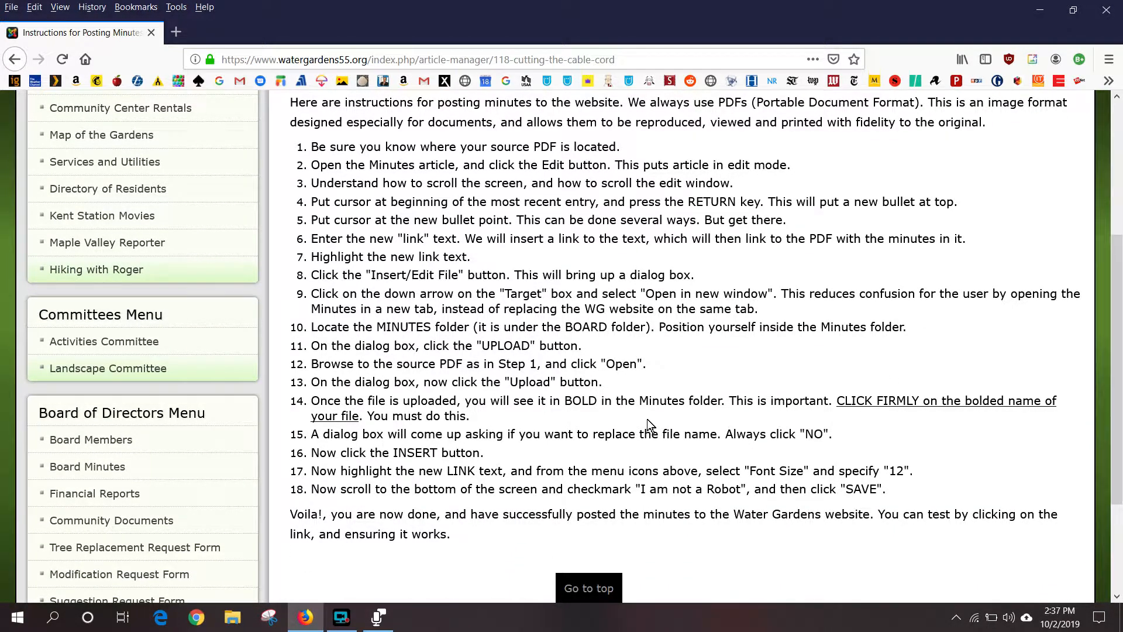
{"action": "scroll", "coordinate": [649, 431], "scroll_direction": "up", "scroll_amount": 3}
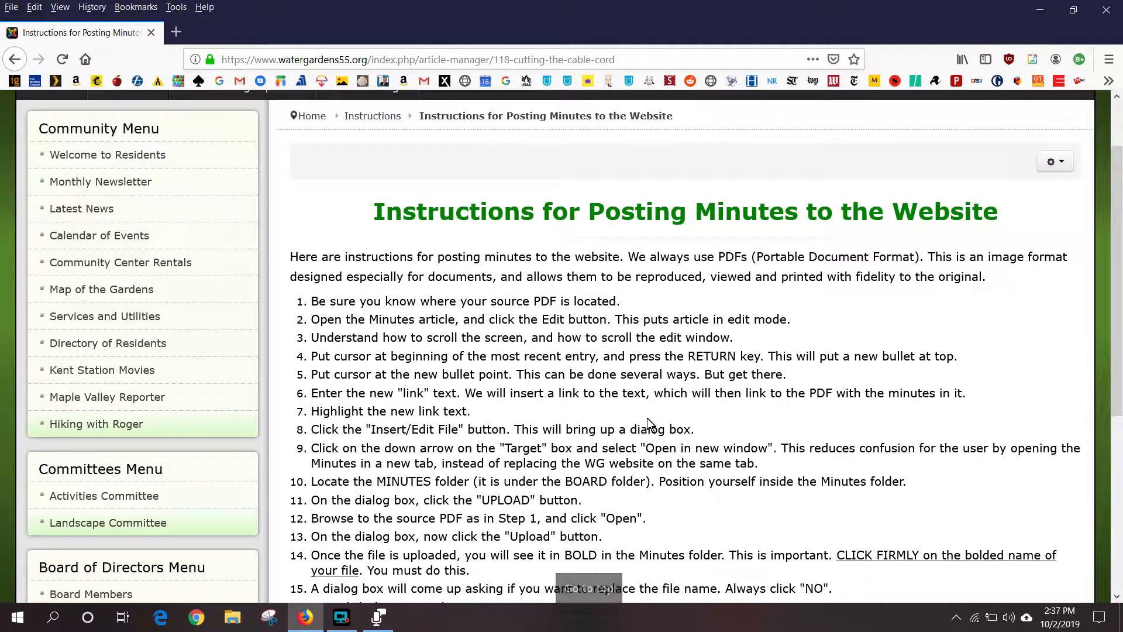
{"action": "left_click", "coordinate": [1070, 168]}
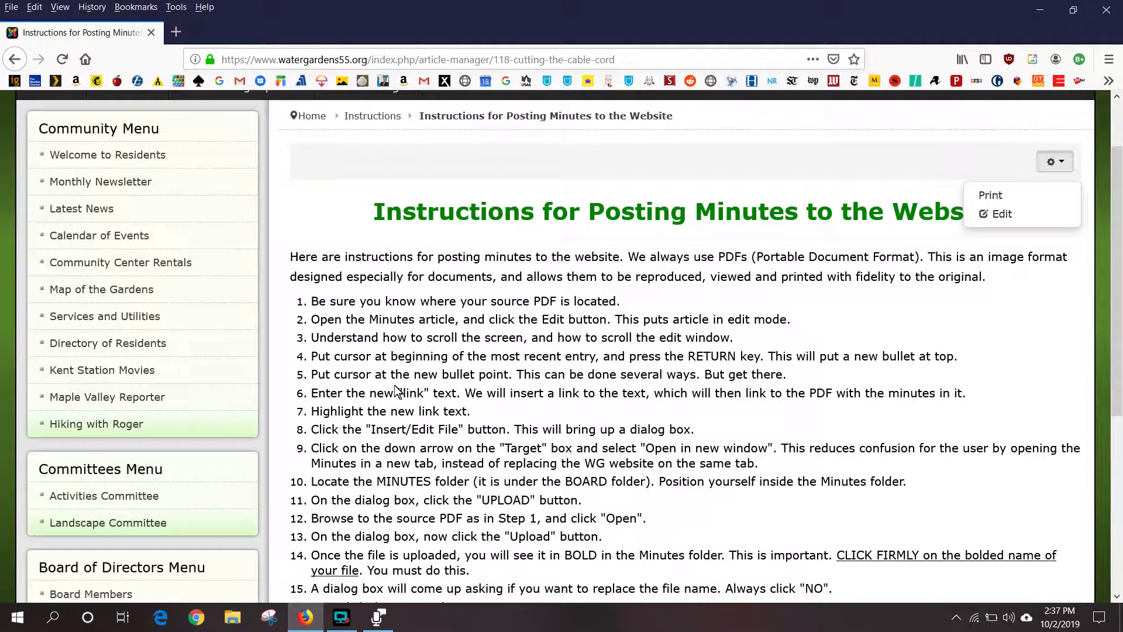
{"action": "scroll", "coordinate": [643, 351], "scroll_direction": "down", "scroll_amount": 3}
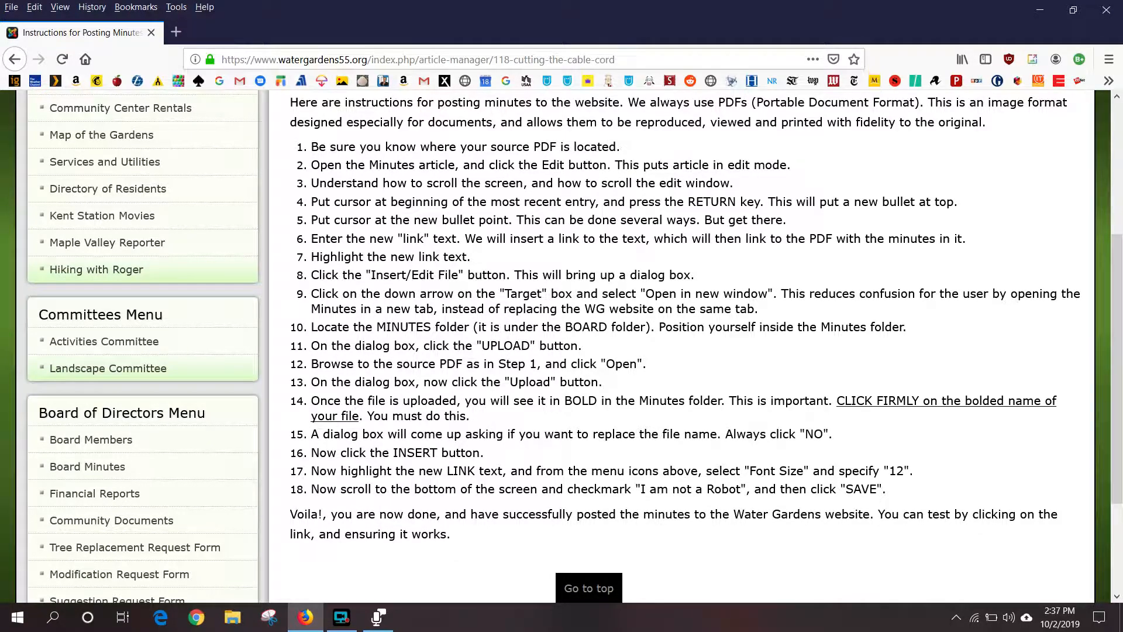
{"action": "scroll", "coordinate": [429, 399], "scroll_direction": "down", "scroll_amount": 2}
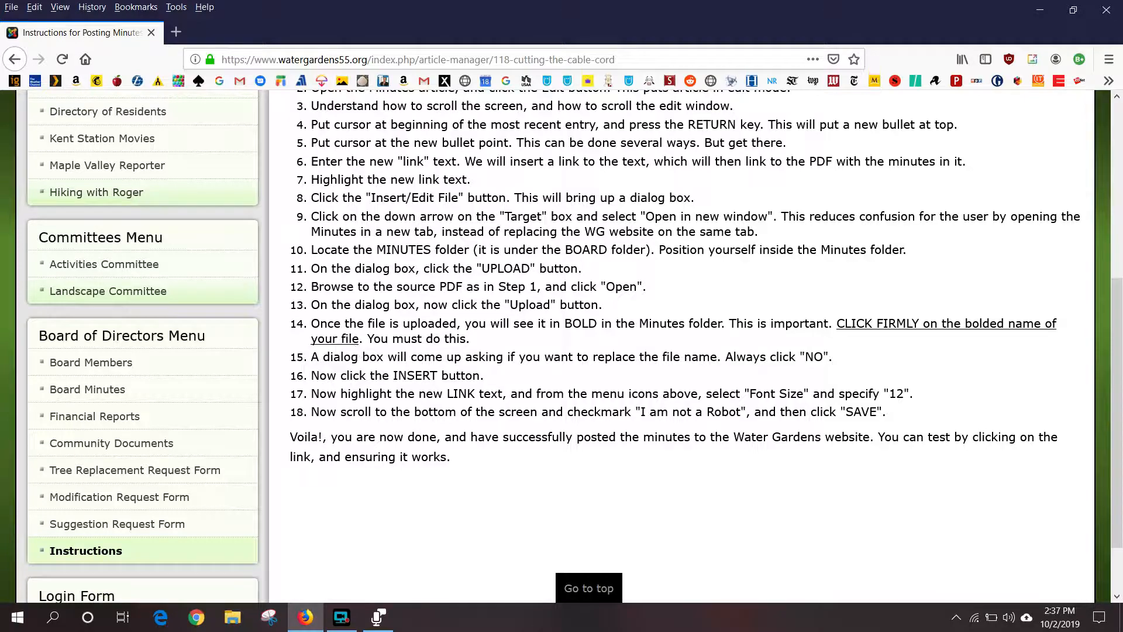
{"action": "scroll", "coordinate": [280, 327], "scroll_direction": "up", "scroll_amount": 5}
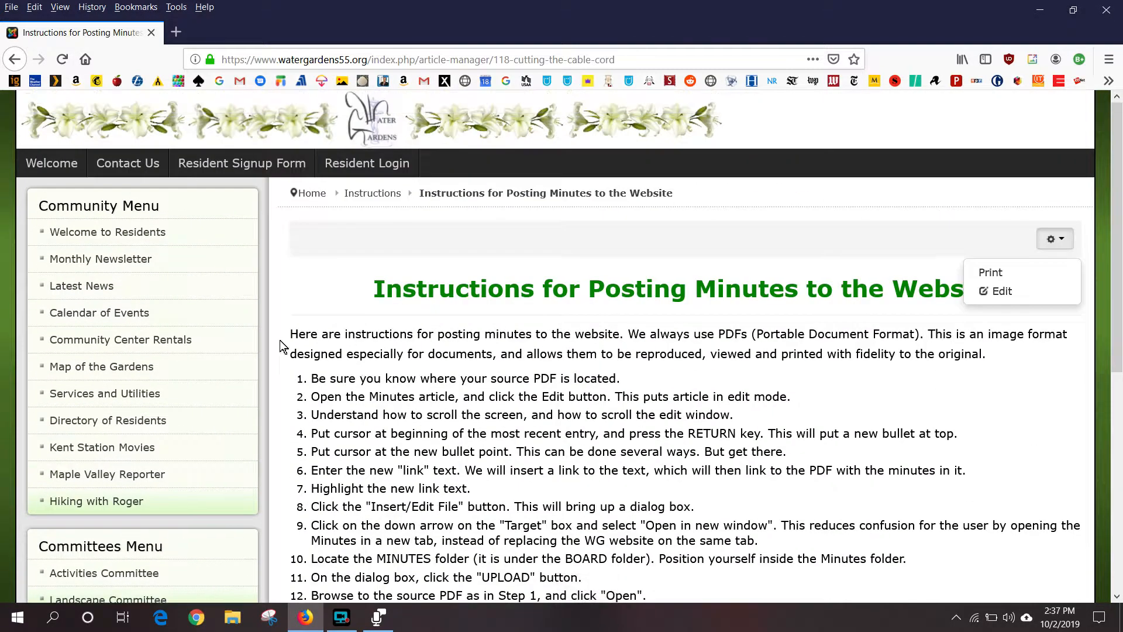
{"action": "left_click", "coordinate": [127, 230]}
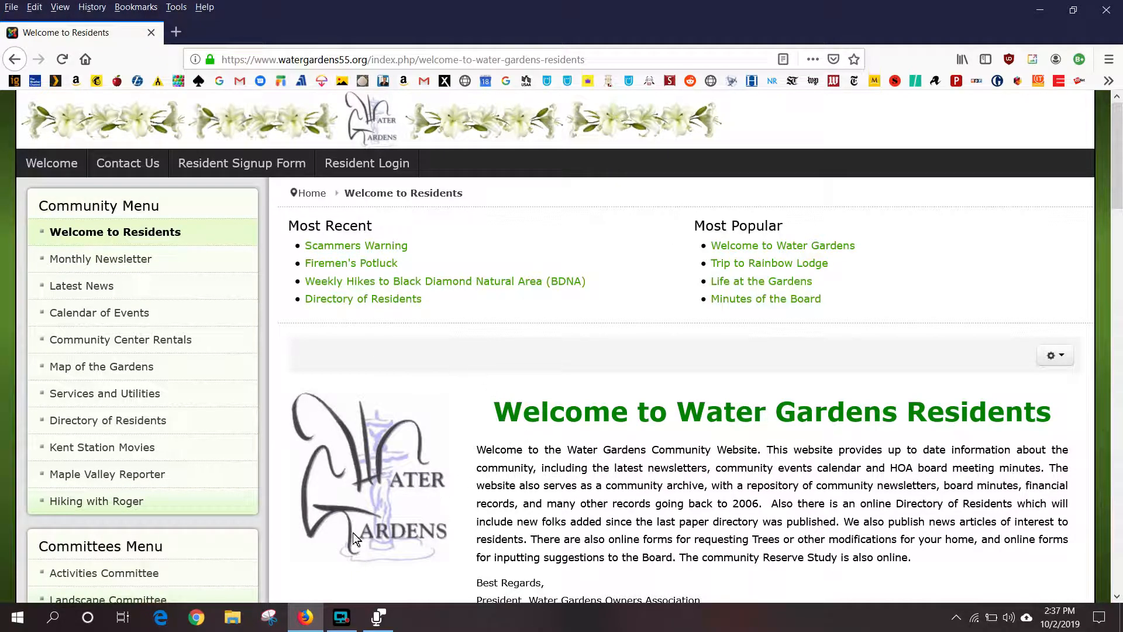
{"action": "left_click", "coordinate": [236, 621]}
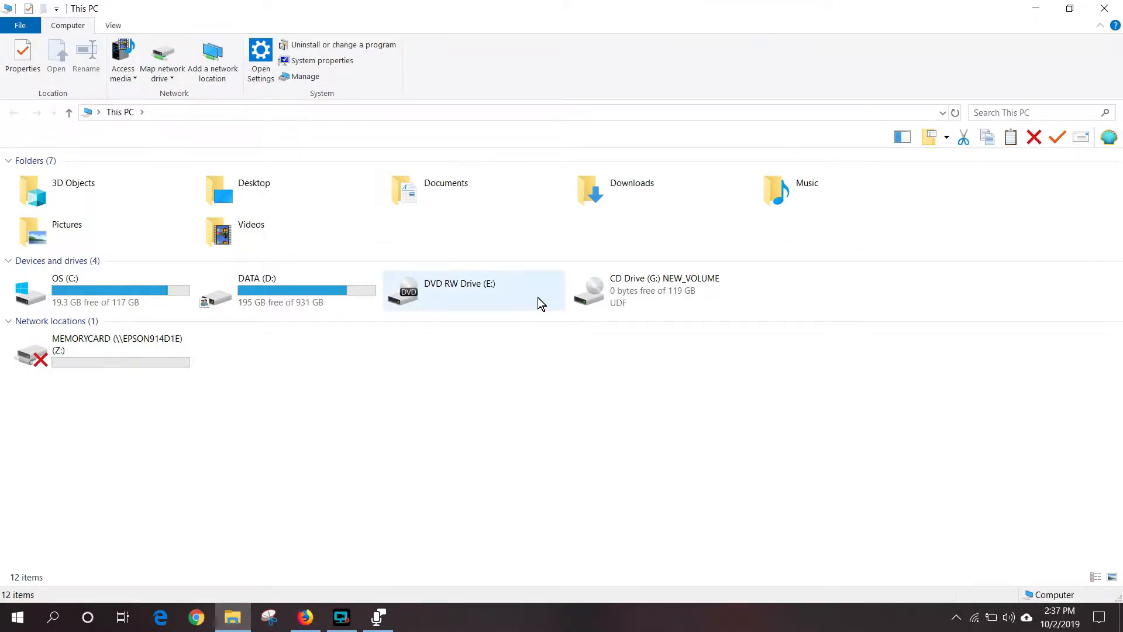
{"action": "left_click", "coordinate": [640, 193]}
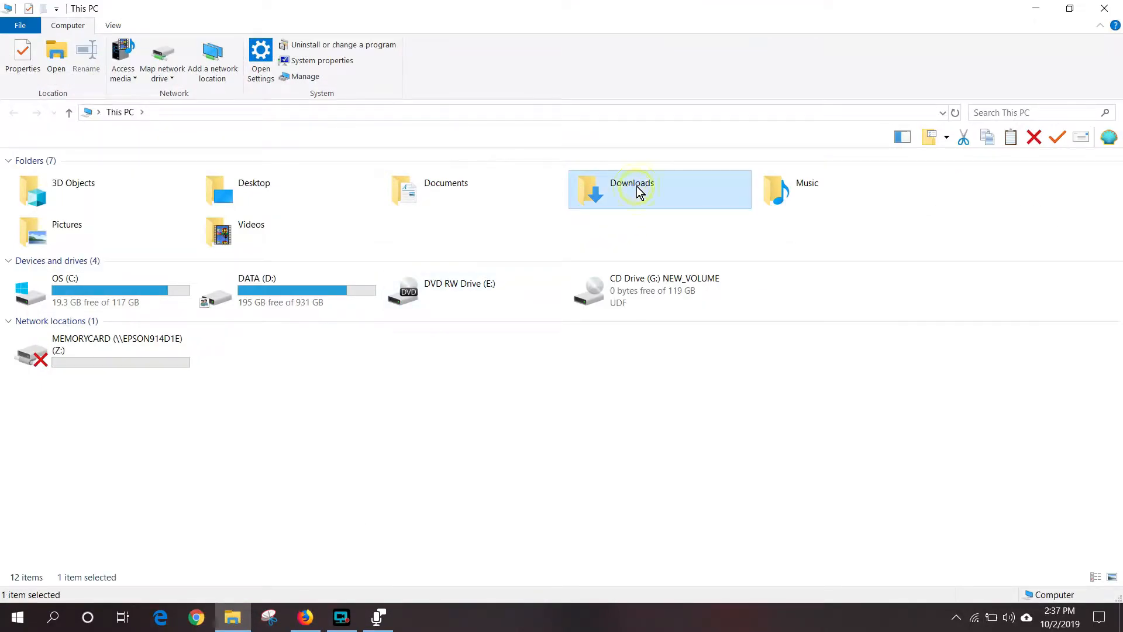
{"action": "double_click", "coordinate": [636, 186]}
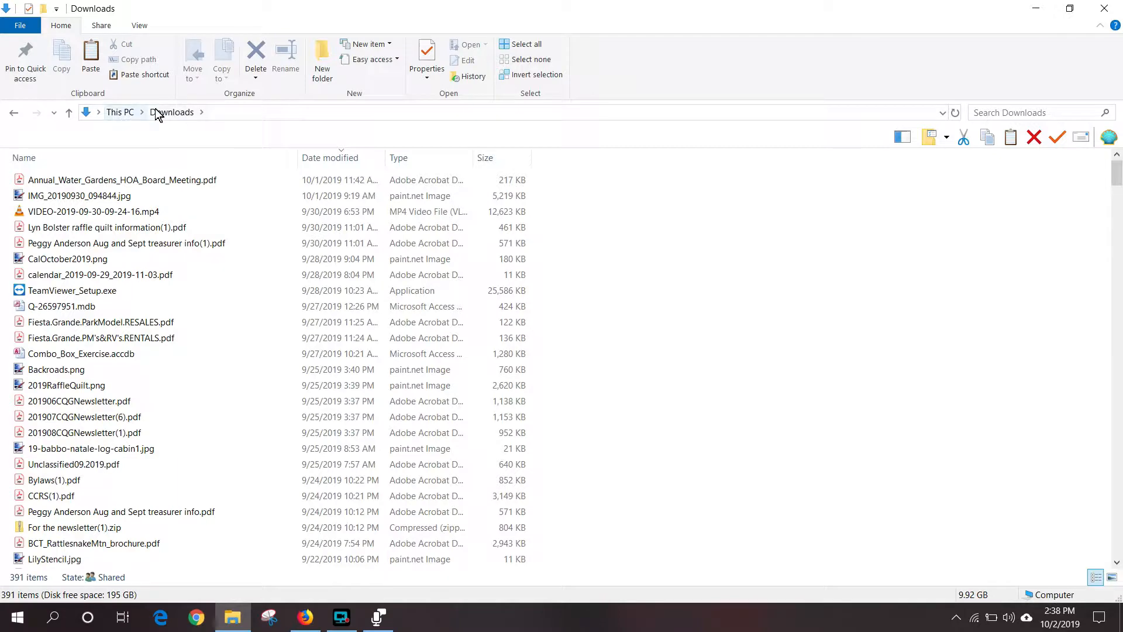
{"action": "left_click", "coordinate": [1104, 8]}
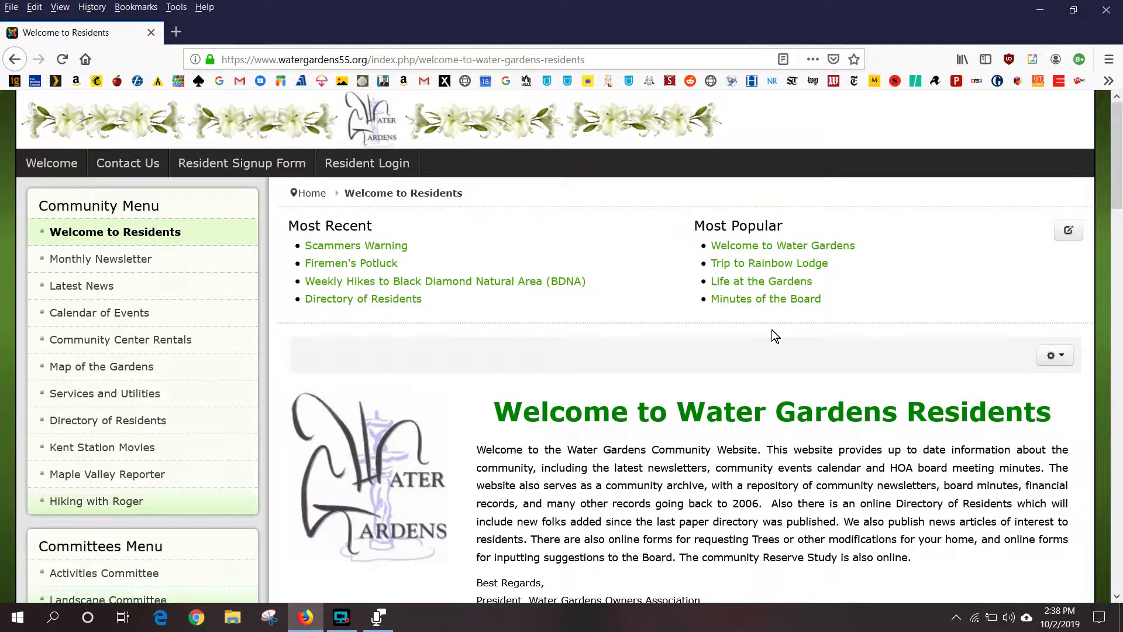
- Navigate via Financial Reports to the Board Minutes page and reveal its article edit option
{"action": "scroll", "coordinate": [140, 480], "scroll_direction": "down", "scroll_amount": 3}
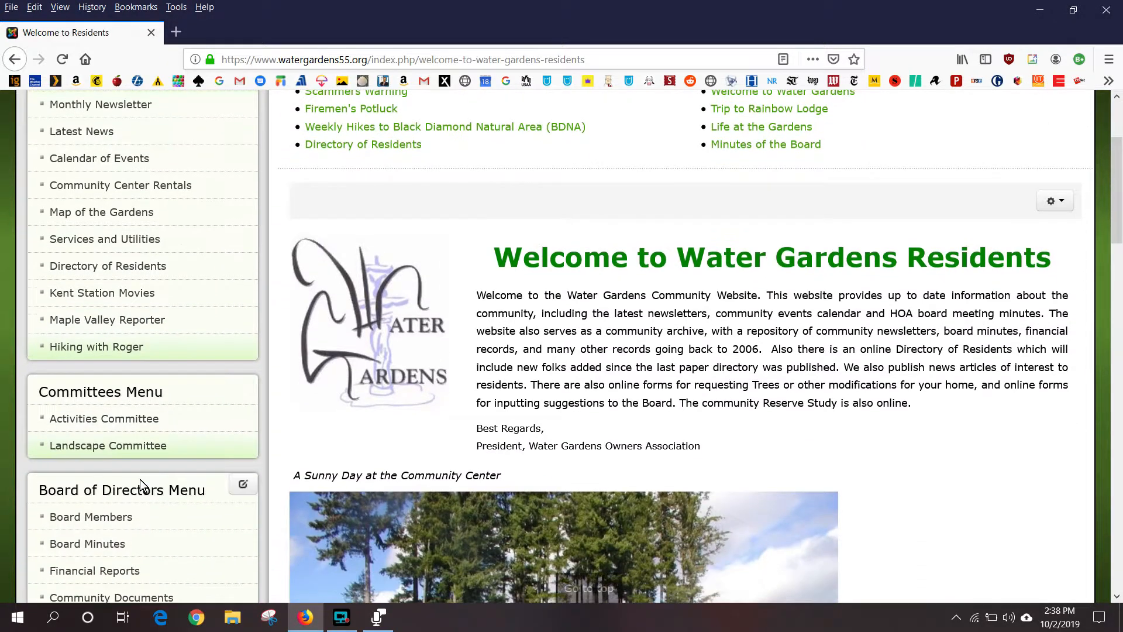
{"action": "scroll", "coordinate": [138, 479], "scroll_direction": "down", "scroll_amount": 2}
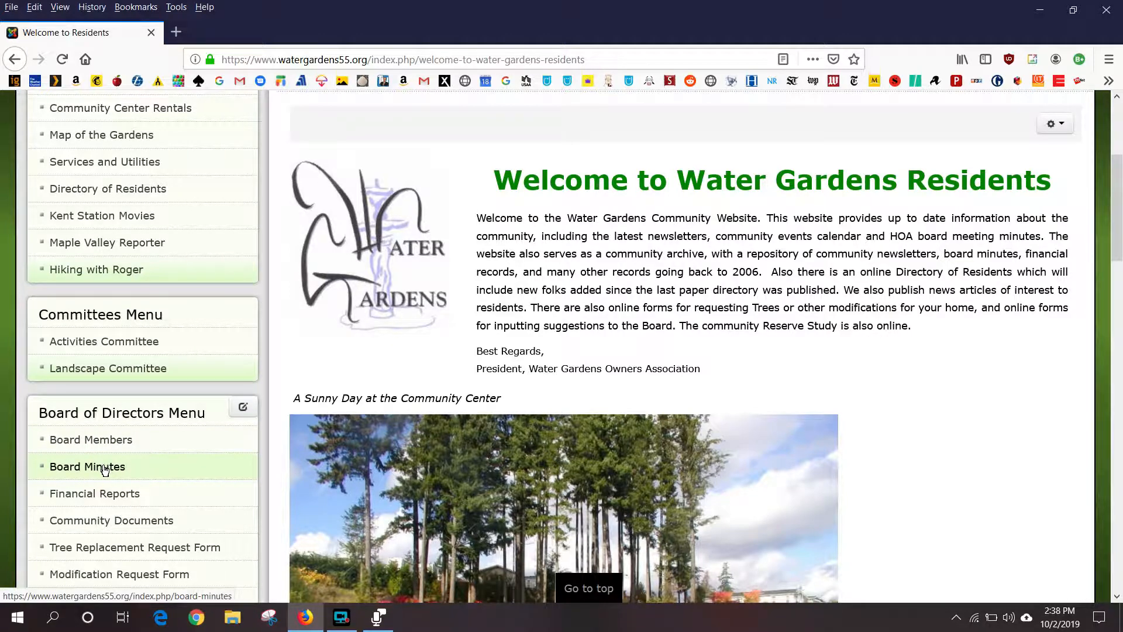
{"action": "left_click", "coordinate": [108, 495]}
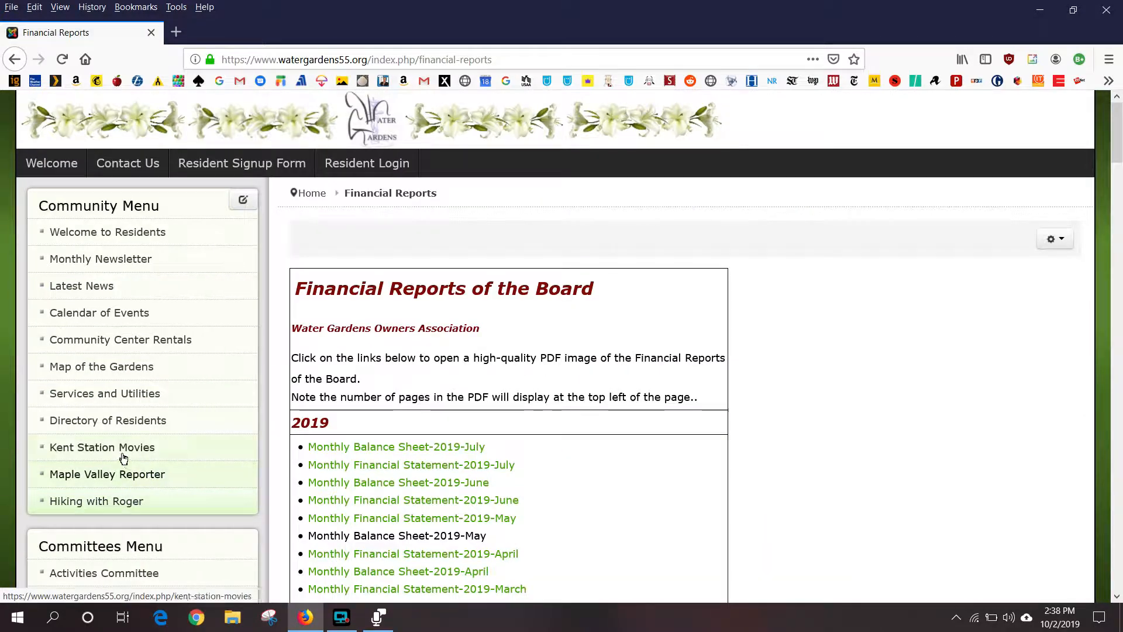
{"action": "scroll", "coordinate": [138, 502], "scroll_direction": "down", "scroll_amount": 5}
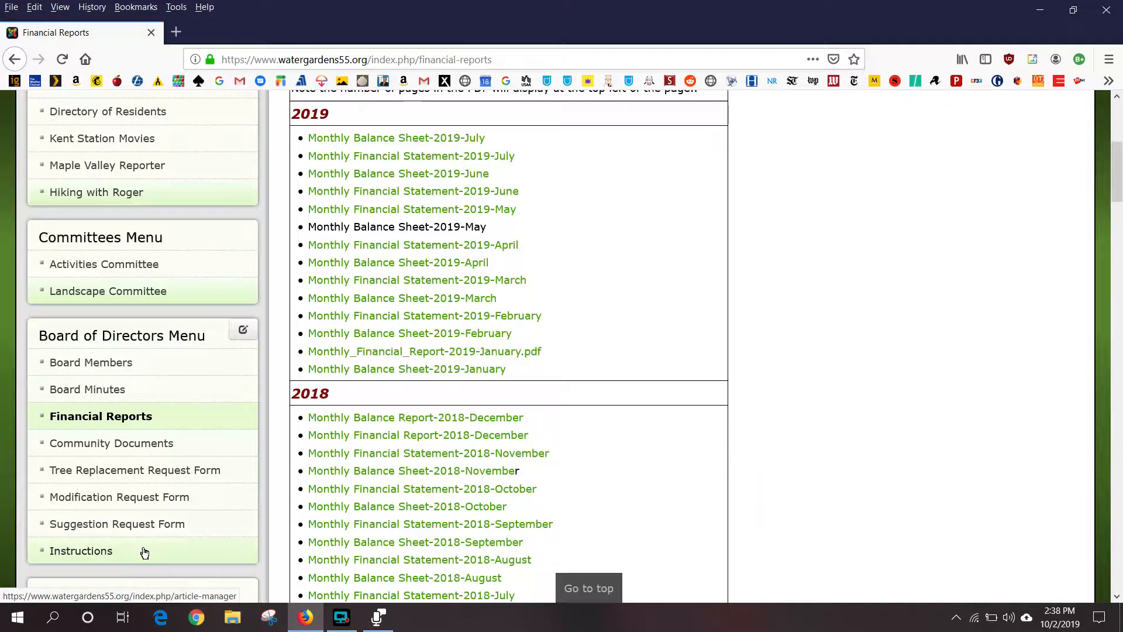
{"action": "left_click", "coordinate": [110, 390]}
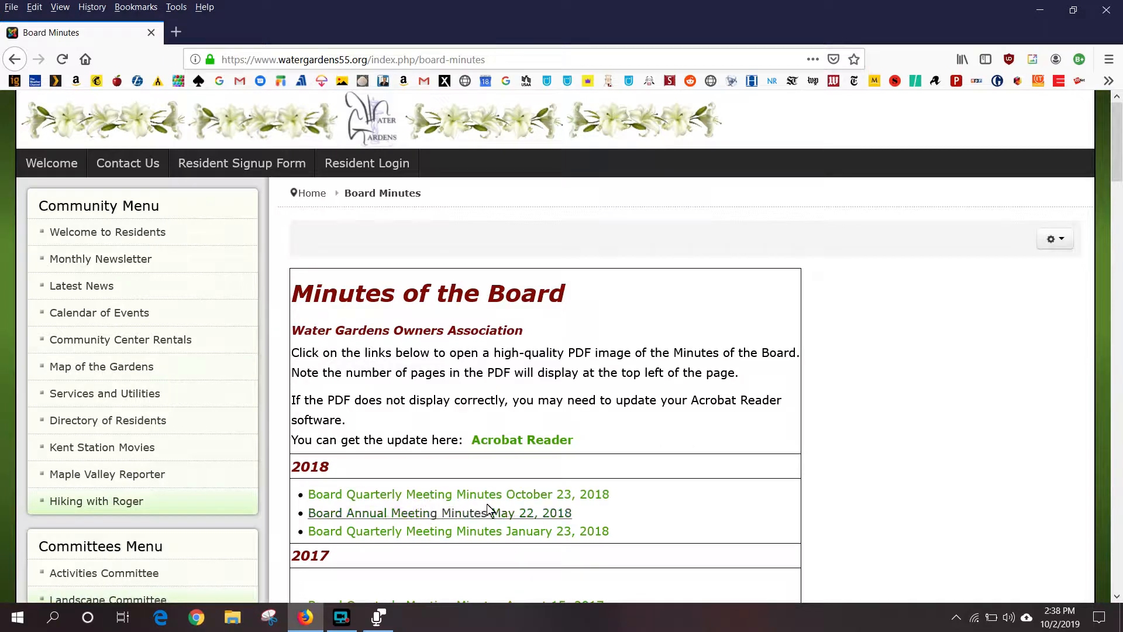
{"action": "left_click", "coordinate": [1055, 240]}
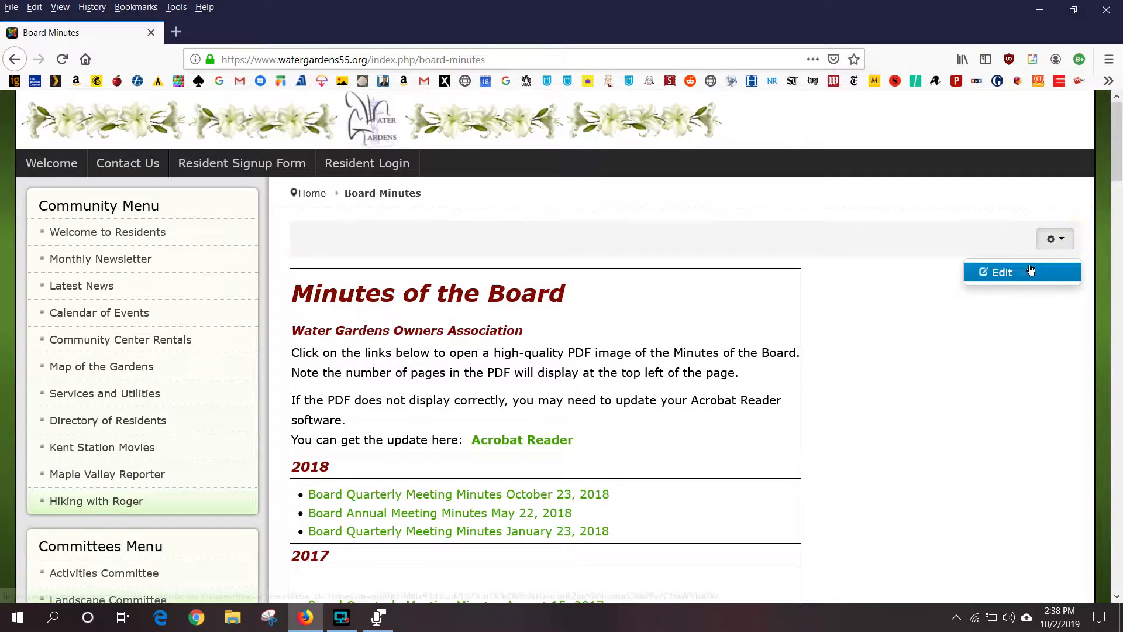
- Open the Minutes of the Board article in the editor, bringing its 2018 minutes links into view
{"action": "left_click", "coordinate": [999, 273]}
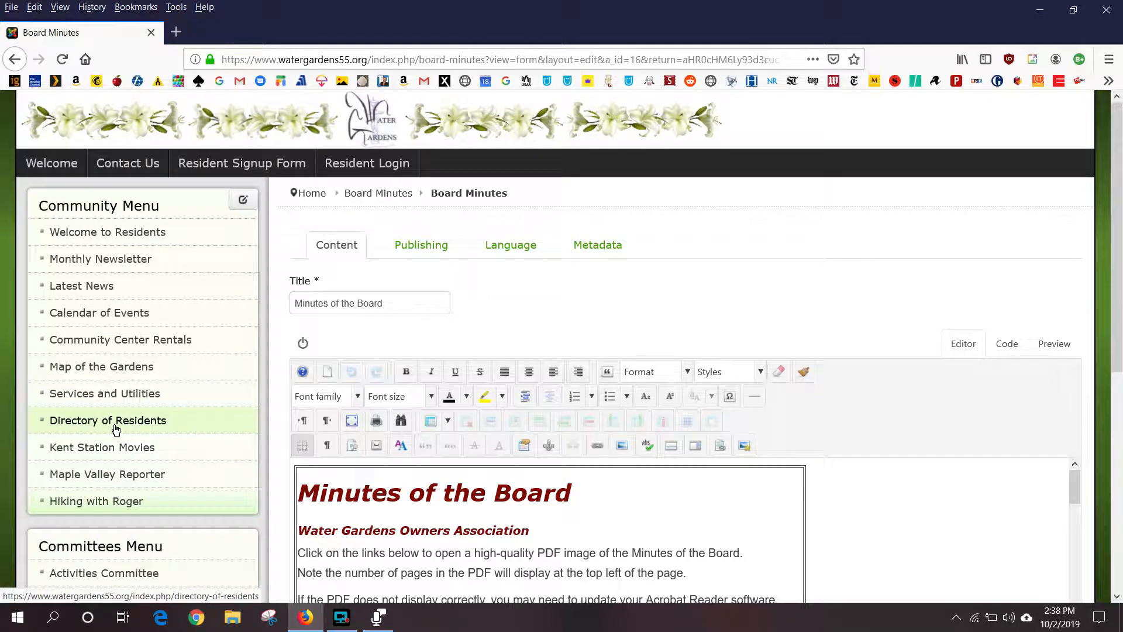
{"action": "scroll", "coordinate": [115, 429], "scroll_direction": "down", "scroll_amount": 5}
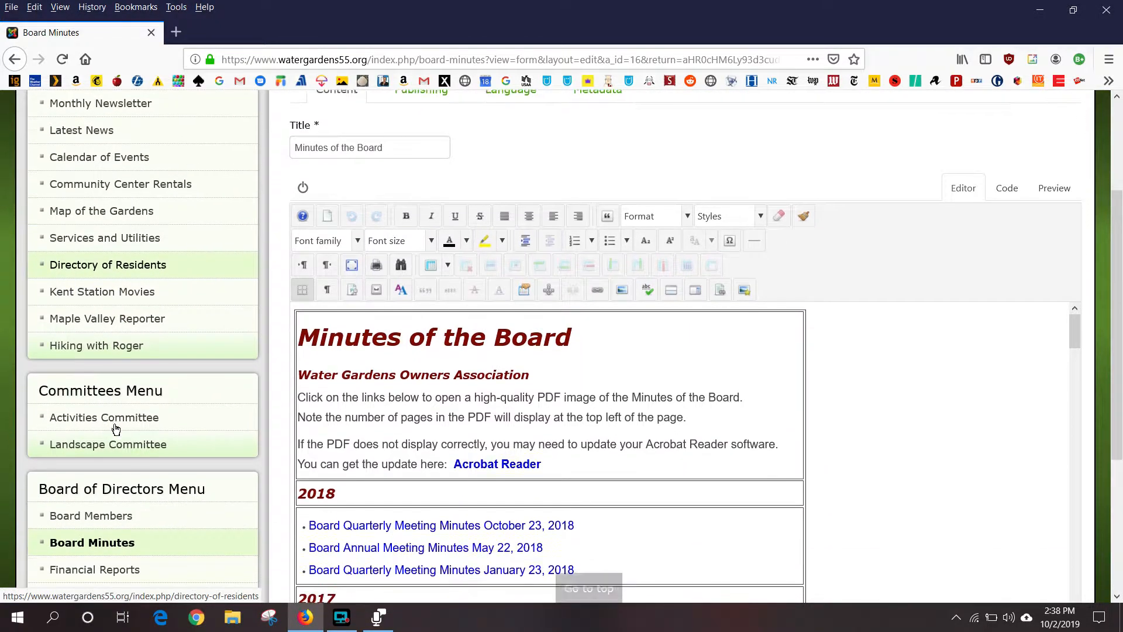
{"action": "scroll", "coordinate": [116, 429], "scroll_direction": "down", "scroll_amount": 1}
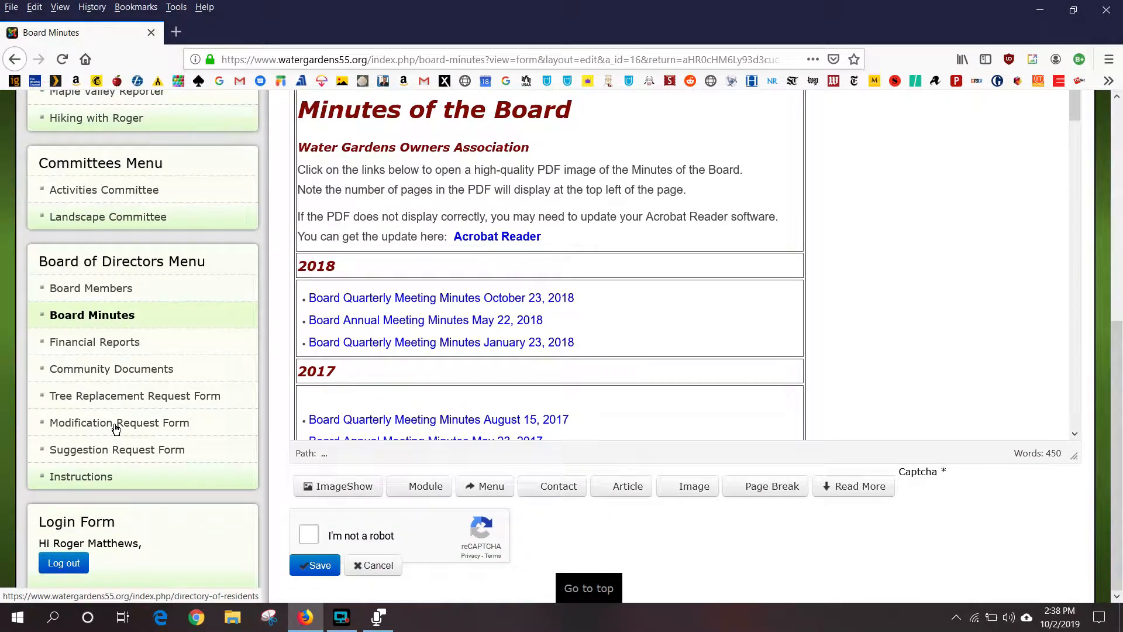
{"action": "scroll", "coordinate": [116, 429], "scroll_direction": "up", "scroll_amount": 1}
{"action": "scroll", "coordinate": [115, 429], "scroll_direction": "up", "scroll_amount": 3}
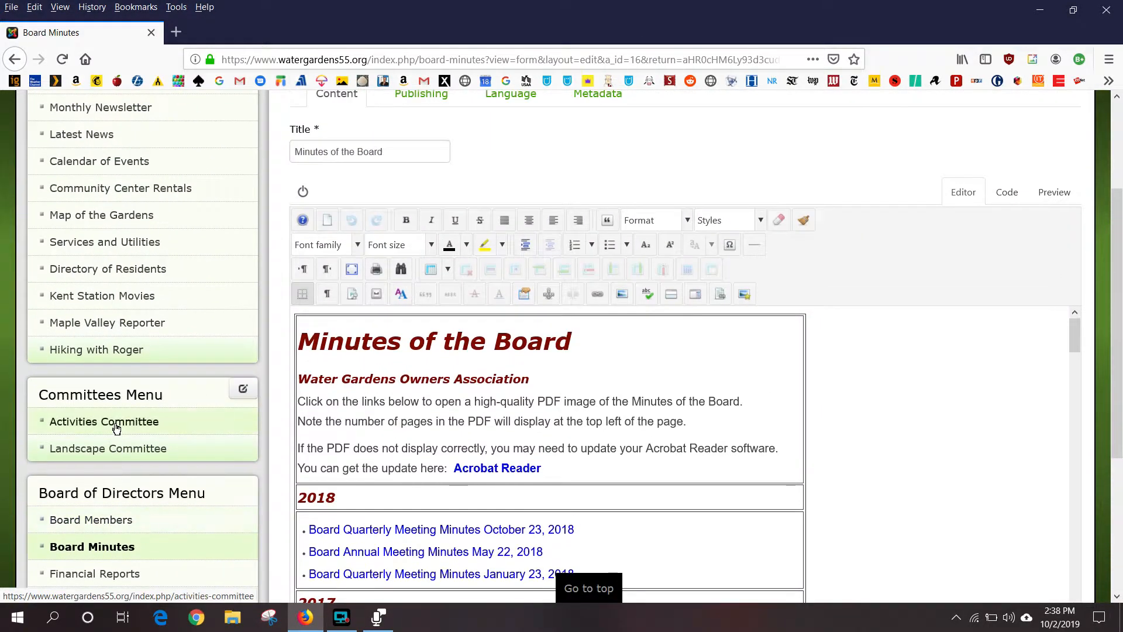
{"action": "scroll", "coordinate": [115, 429], "scroll_direction": "down", "scroll_amount": 2}
{"action": "scroll", "coordinate": [116, 427], "scroll_direction": "down", "scroll_amount": 1}
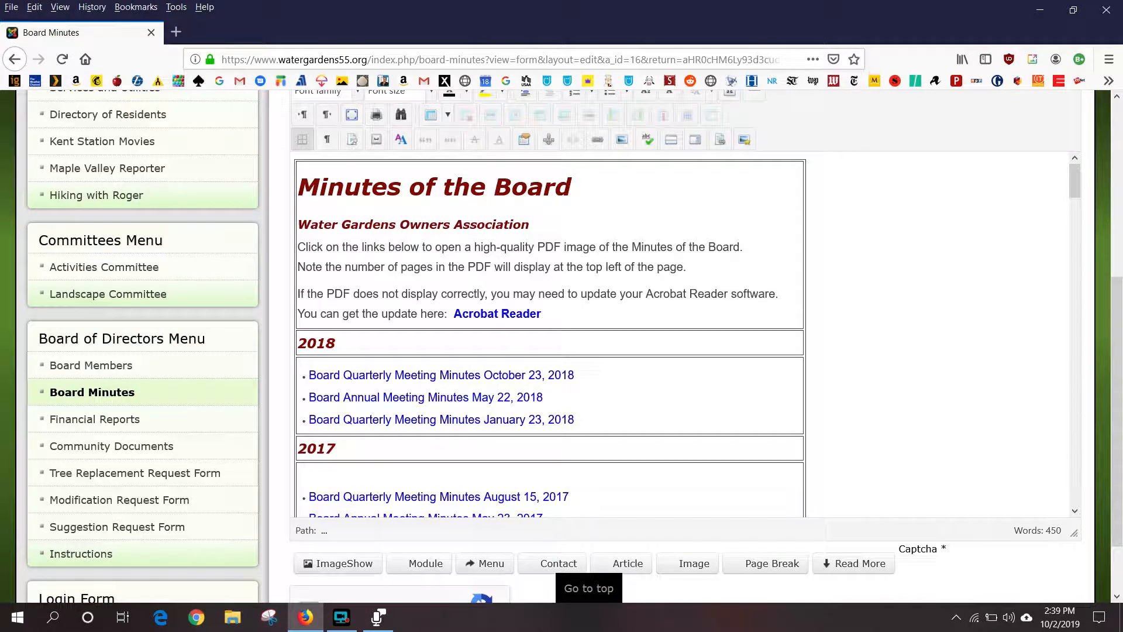
{"action": "left_click", "coordinate": [875, 271]}
{"action": "scroll", "coordinate": [876, 271], "scroll_direction": "down", "scroll_amount": 4}
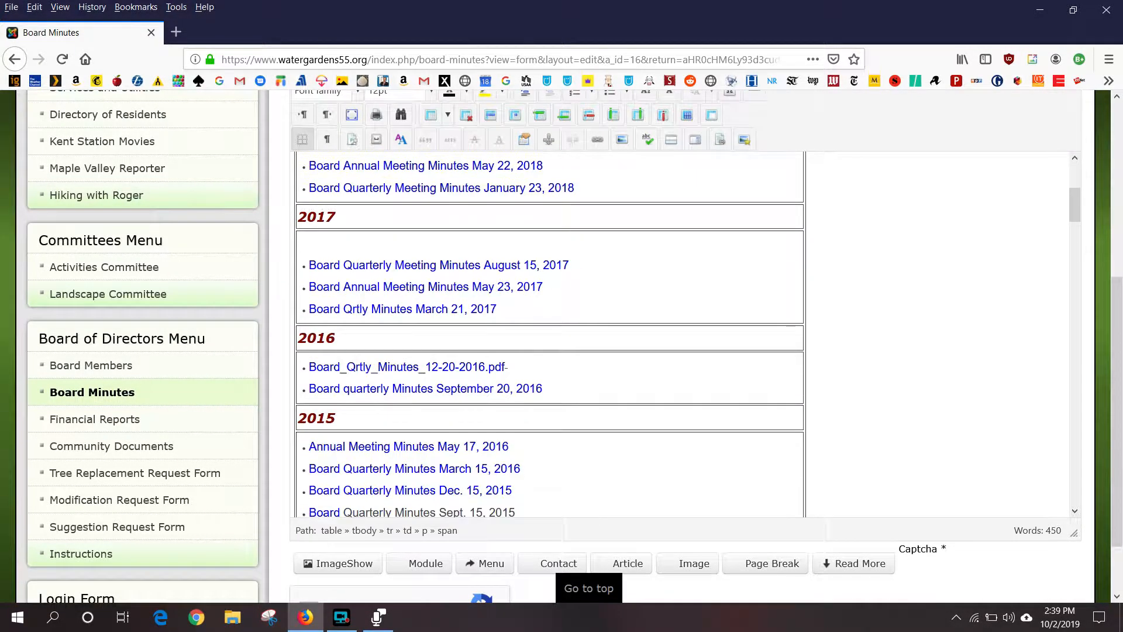
{"action": "scroll", "coordinate": [867, 282], "scroll_direction": "down", "scroll_amount": 10}
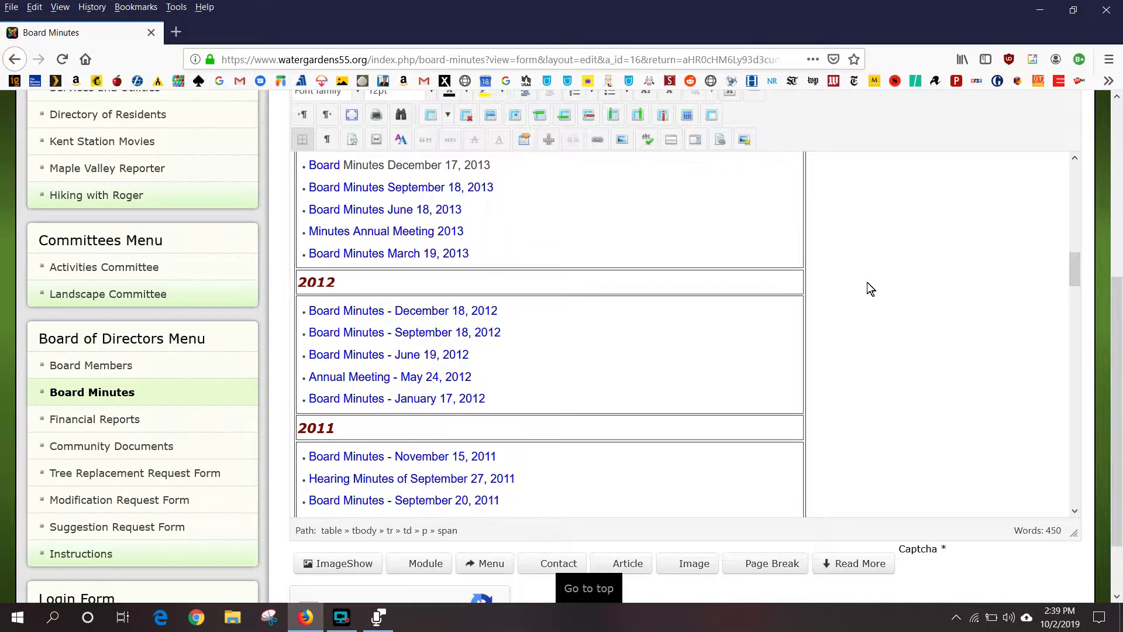
{"action": "scroll", "coordinate": [880, 338], "scroll_direction": "up", "scroll_amount": 15}
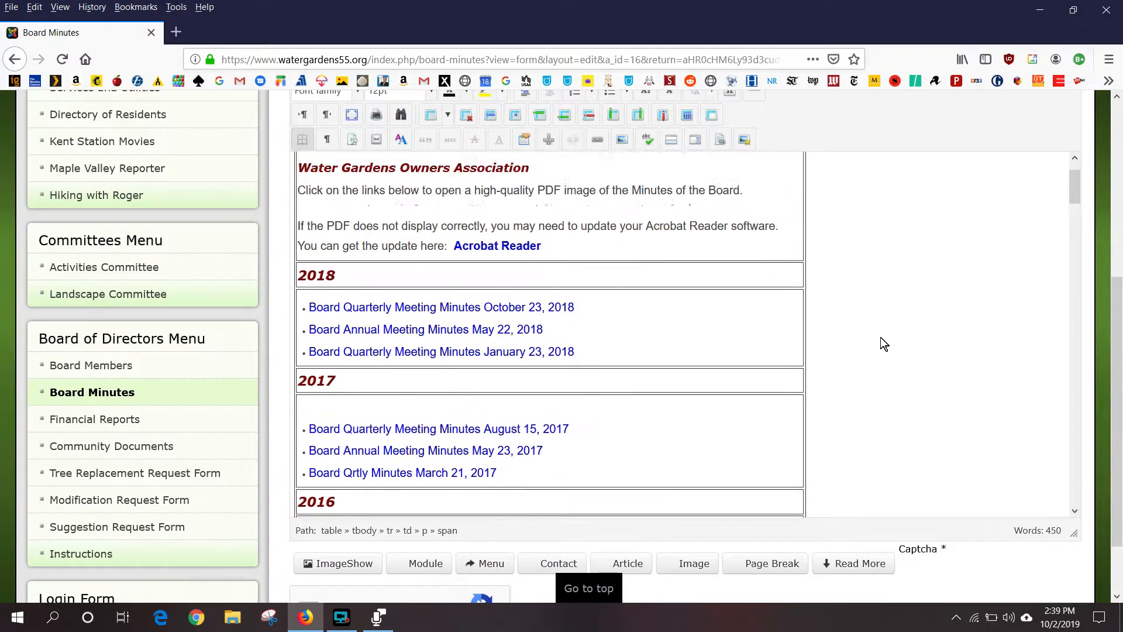
{"action": "scroll", "coordinate": [881, 344], "scroll_direction": "up", "scroll_amount": 2}
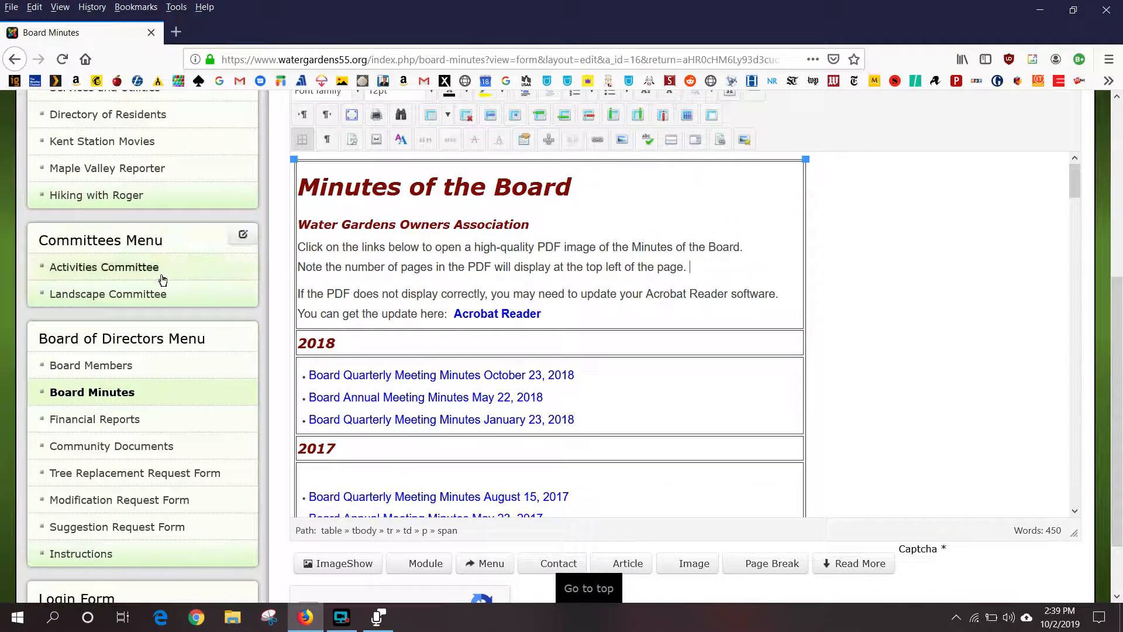
{"action": "scroll", "coordinate": [141, 287], "scroll_direction": "down", "scroll_amount": 2}
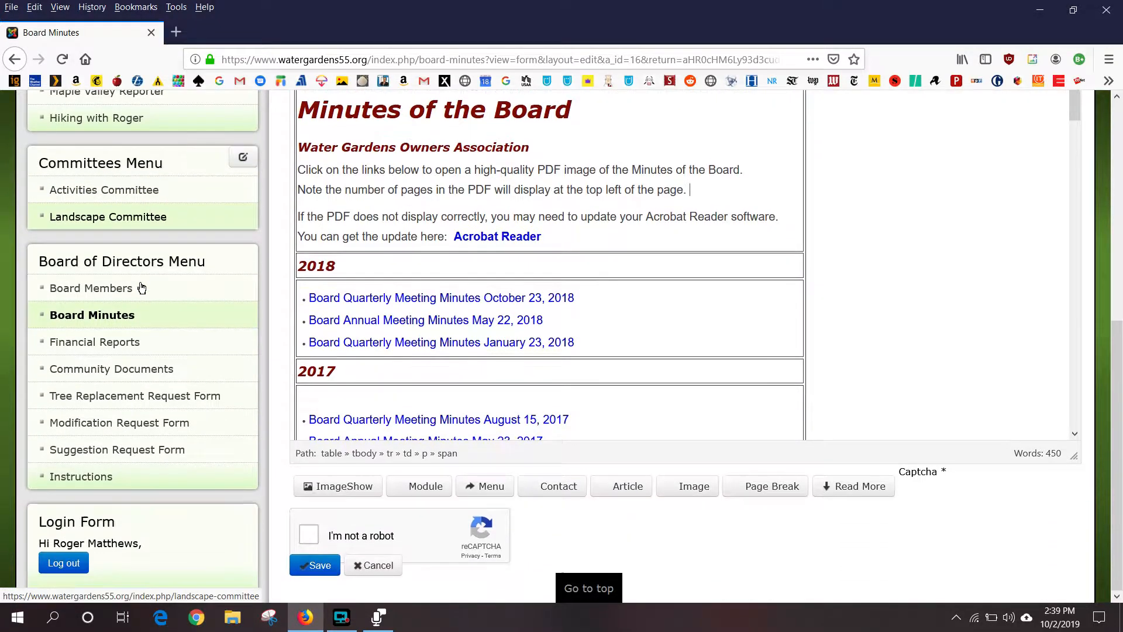
{"action": "scroll", "coordinate": [141, 287], "scroll_direction": "up", "scroll_amount": 5}
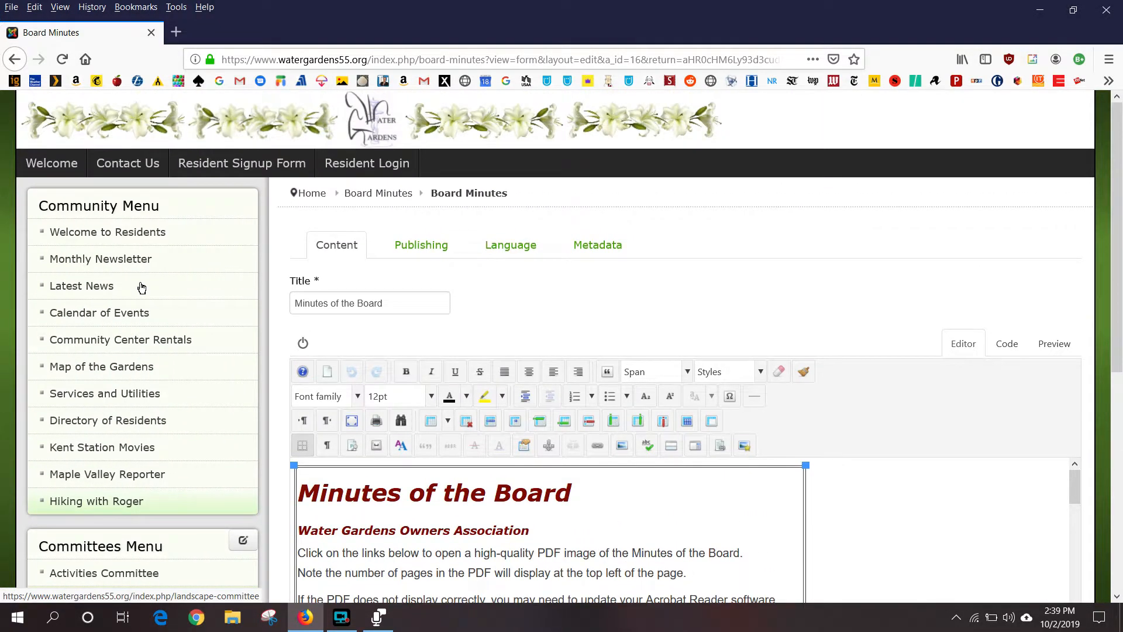
{"action": "scroll", "coordinate": [141, 287], "scroll_direction": "down", "scroll_amount": 2}
{"action": "scroll", "coordinate": [141, 287], "scroll_direction": "down", "scroll_amount": 2}
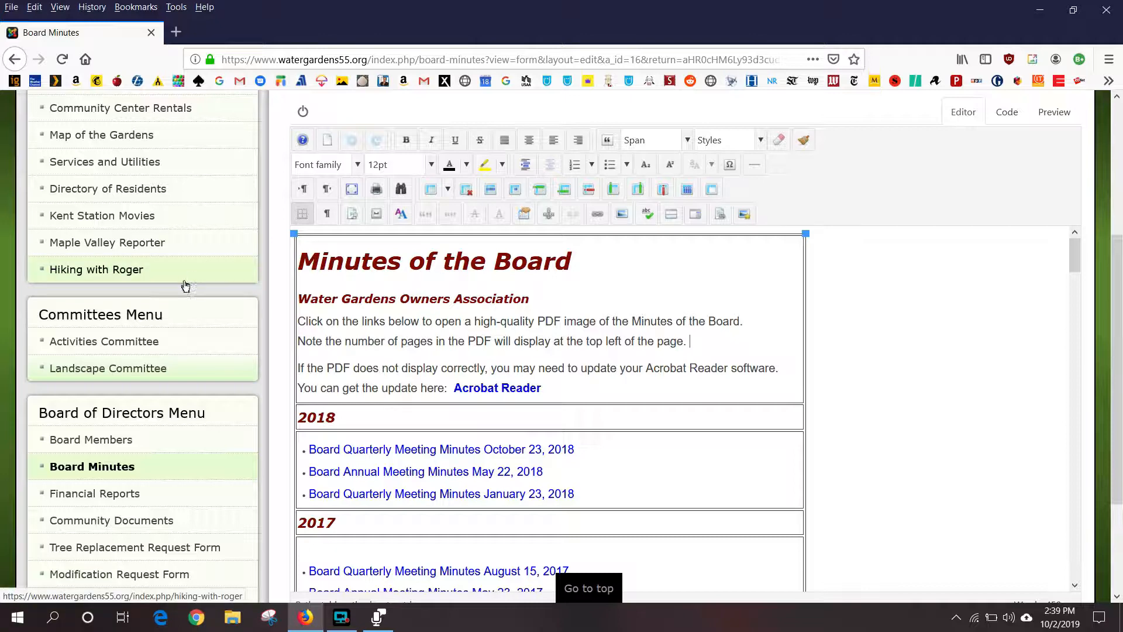
{"action": "scroll", "coordinate": [186, 284], "scroll_direction": "down", "scroll_amount": 3}
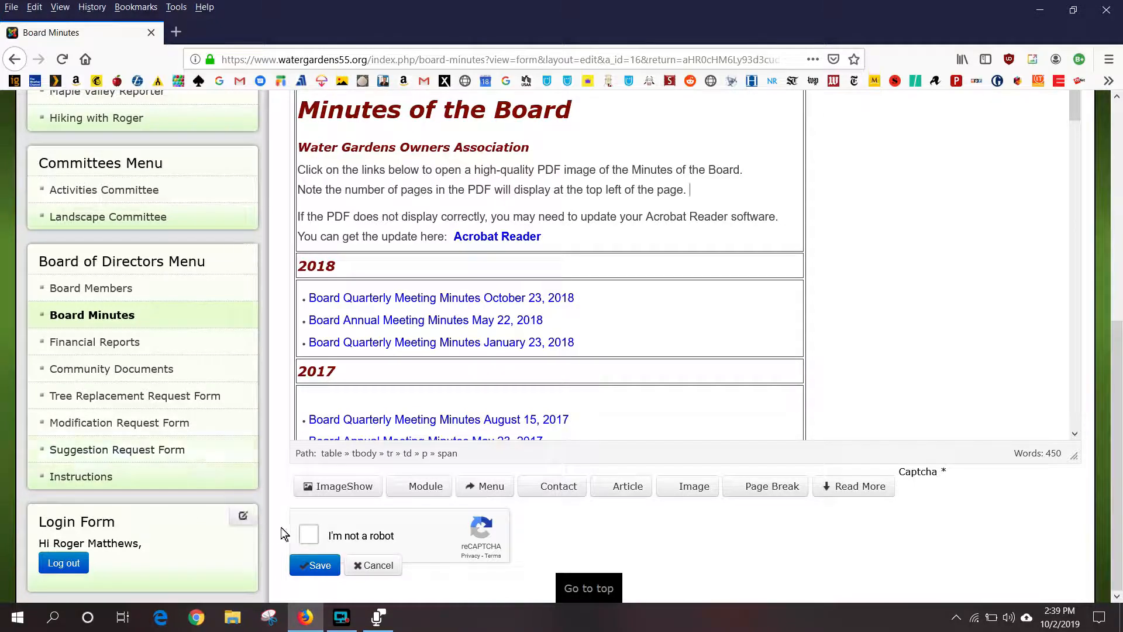
{"action": "scroll", "coordinate": [247, 493], "scroll_direction": "up", "scroll_amount": 4}
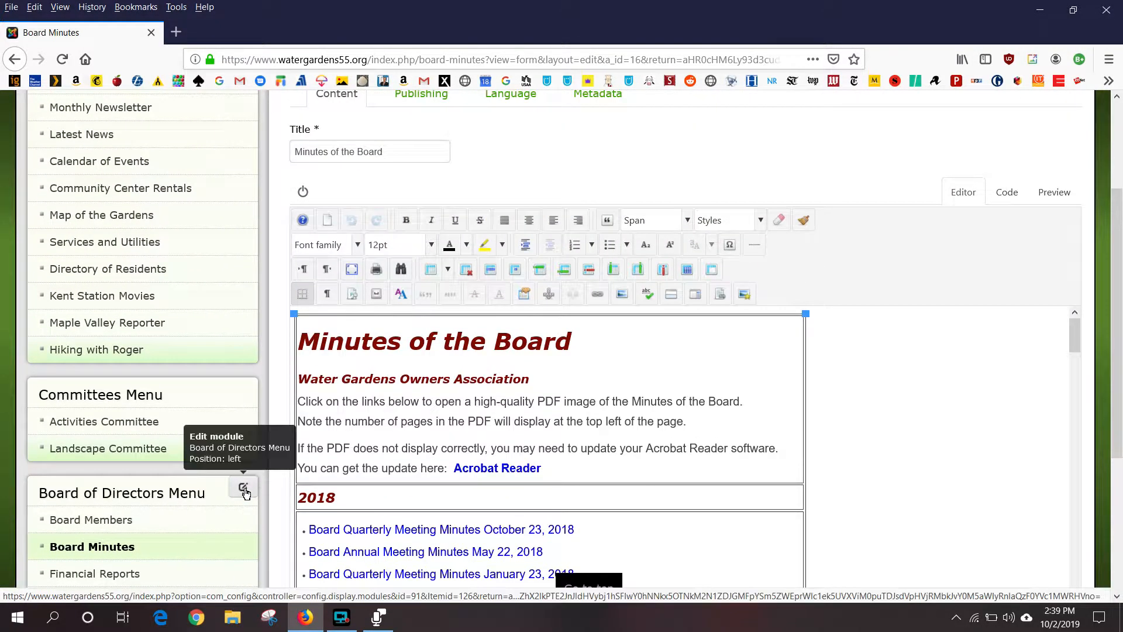
{"action": "scroll", "coordinate": [246, 494], "scroll_direction": "down", "scroll_amount": 3}
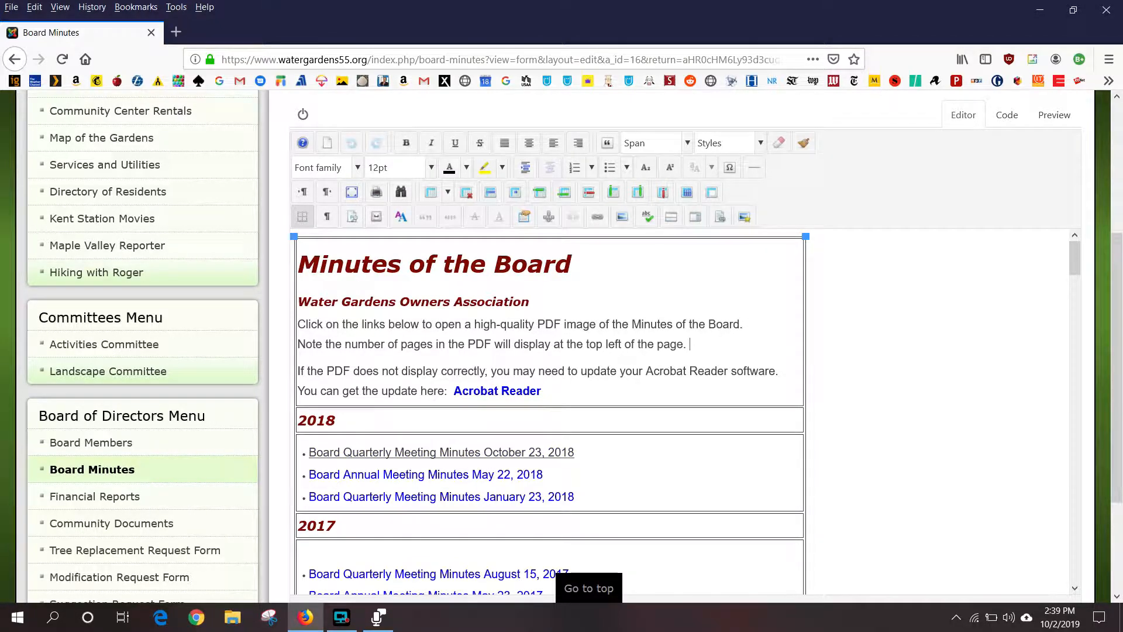
- Insert an empty bullet above the October 23, 2018 minutes entry in the 2018 list
{"action": "key", "text": "Return"}
{"action": "left_click", "coordinate": [305, 472]}
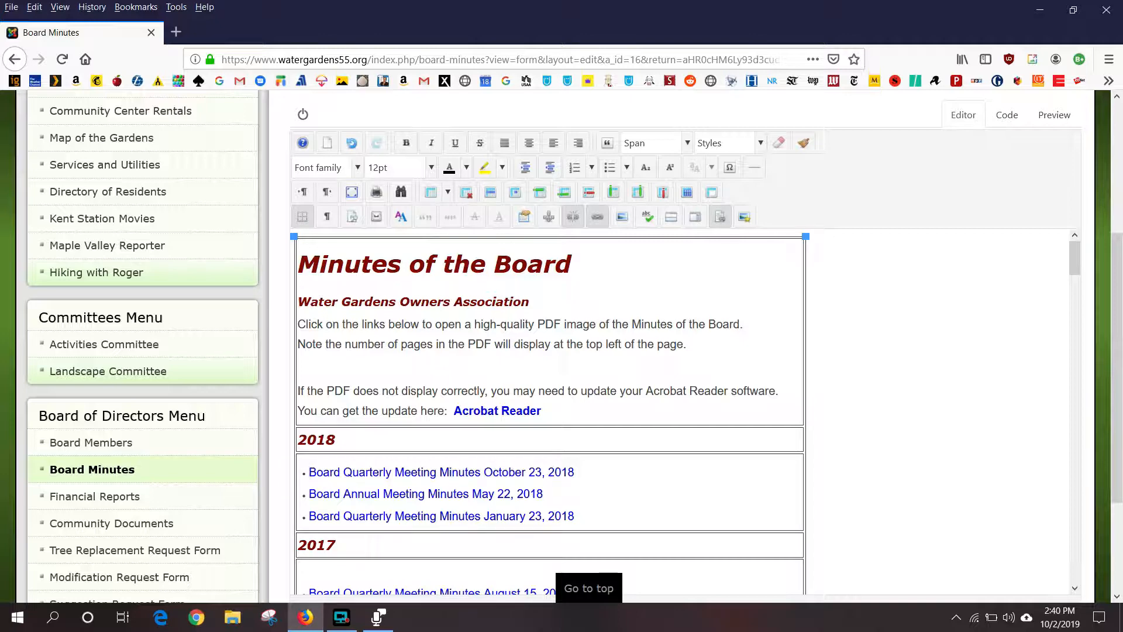
{"action": "key", "text": "Return"}
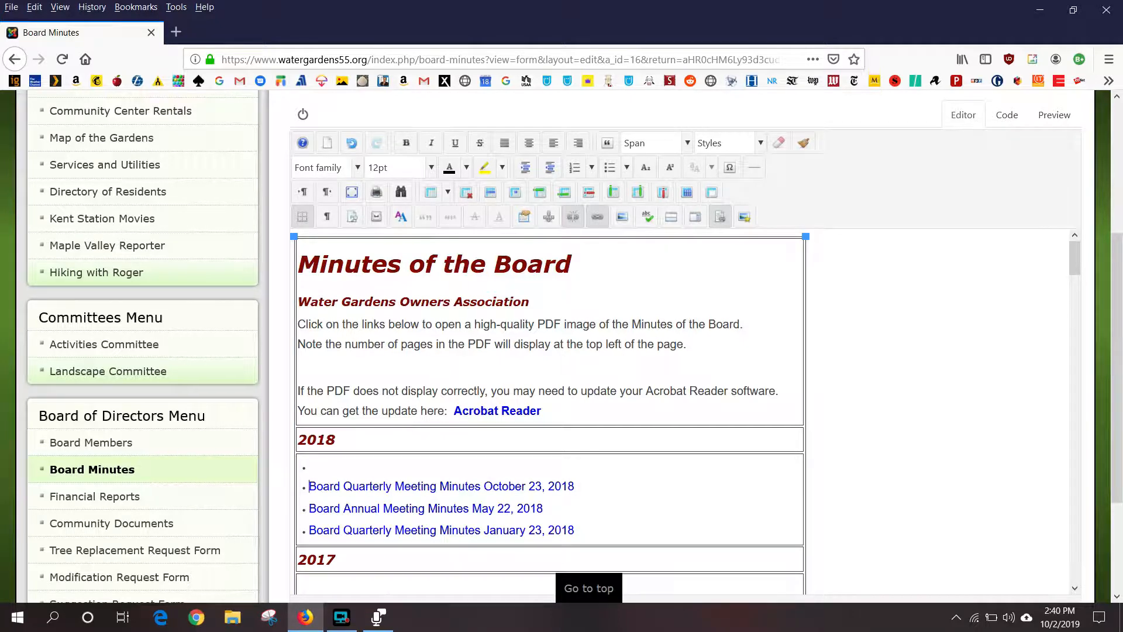
{"action": "left_click", "coordinate": [358, 466]}
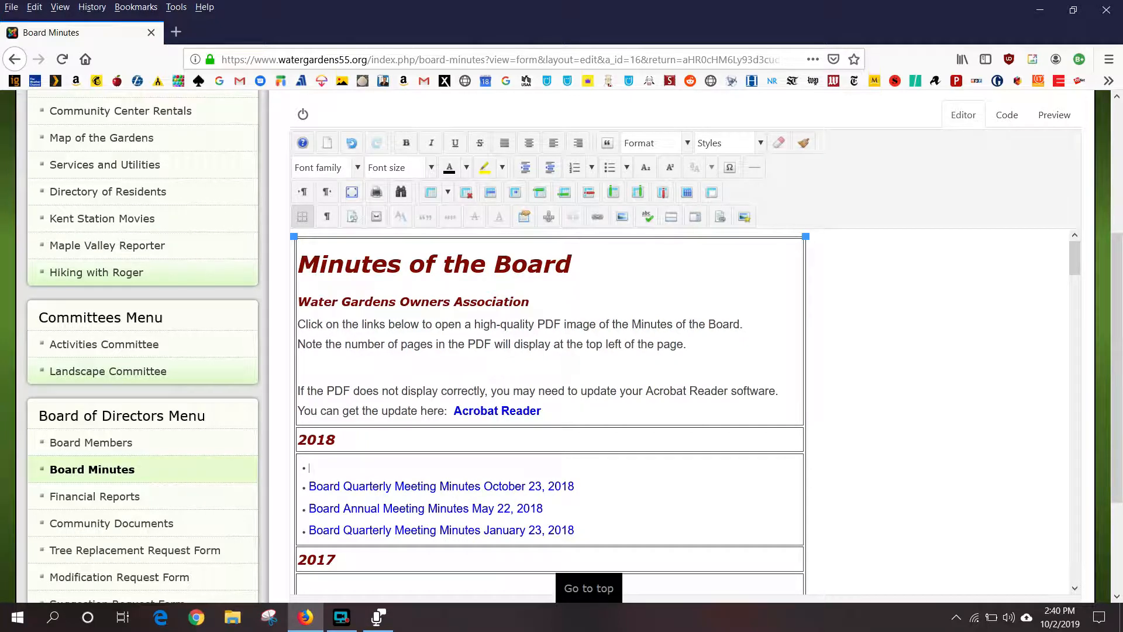
- Enter 'Annual Board Meeting Minutes May 21, 2019' in the new bullet, fixing a typo
{"action": "type", "text": "n"}
{"action": "key", "text": "BackSpace"}
{"action": "key", "text": "BackSpace"}
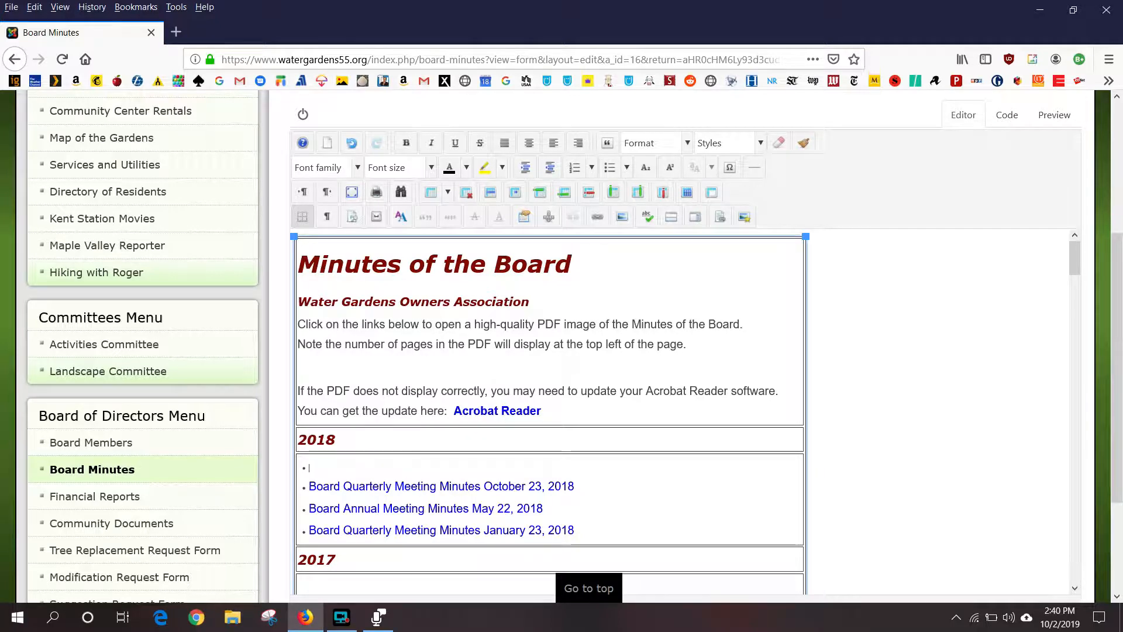
{"action": "type", "text": "Annual "}
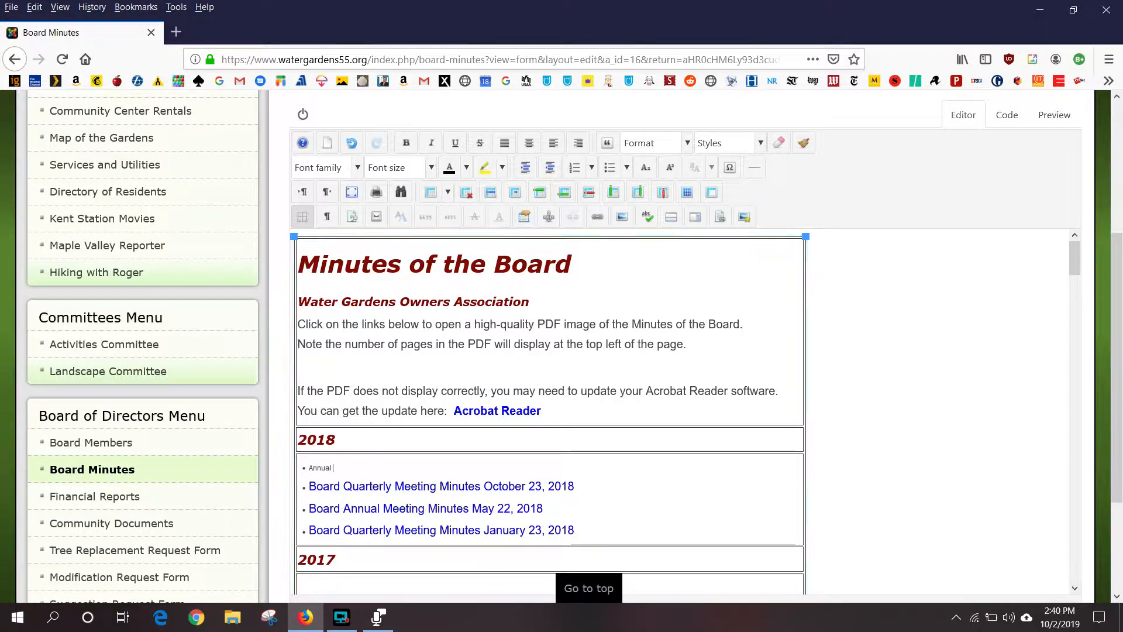
{"action": "type", "text": "Board Meet"}
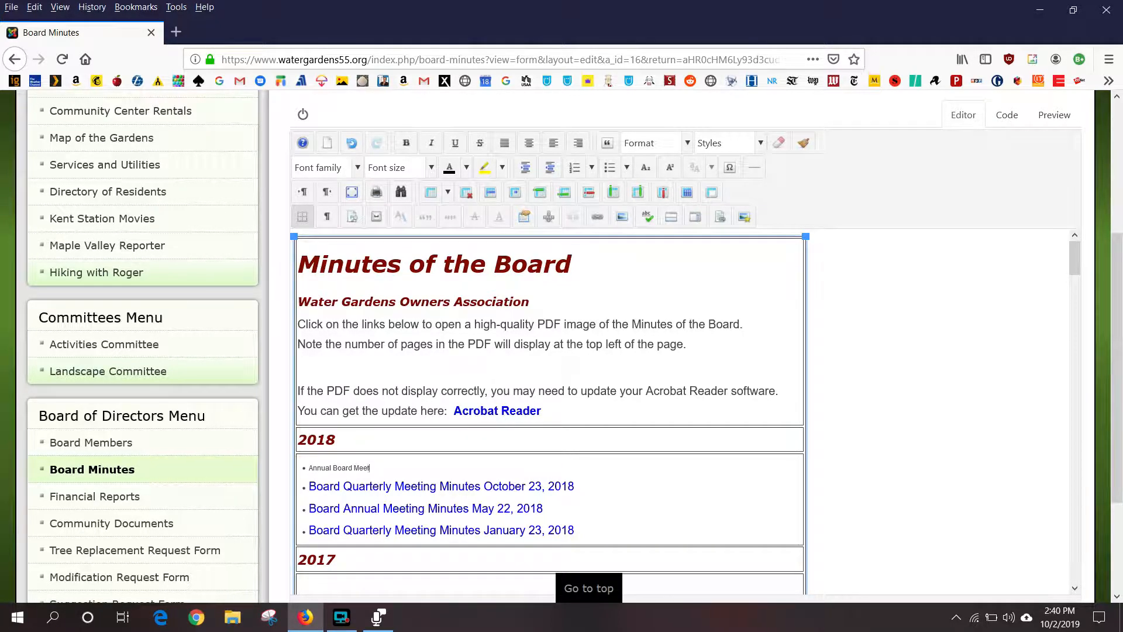
{"action": "type", "text": "ing Minutes "}
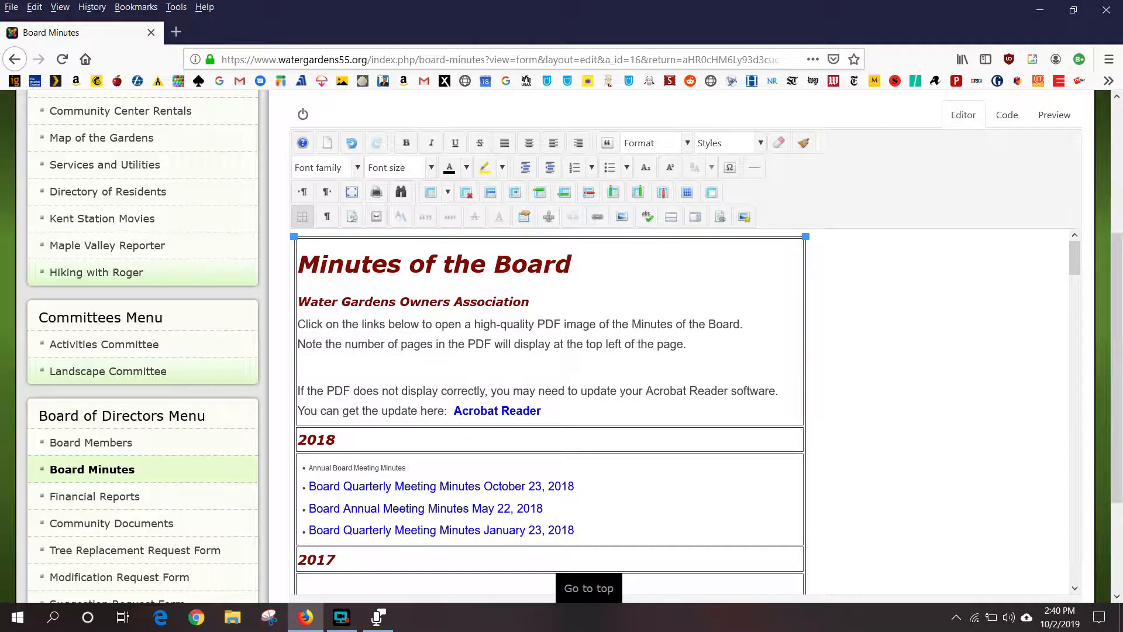
{"action": "type", "text": "May 21,"}
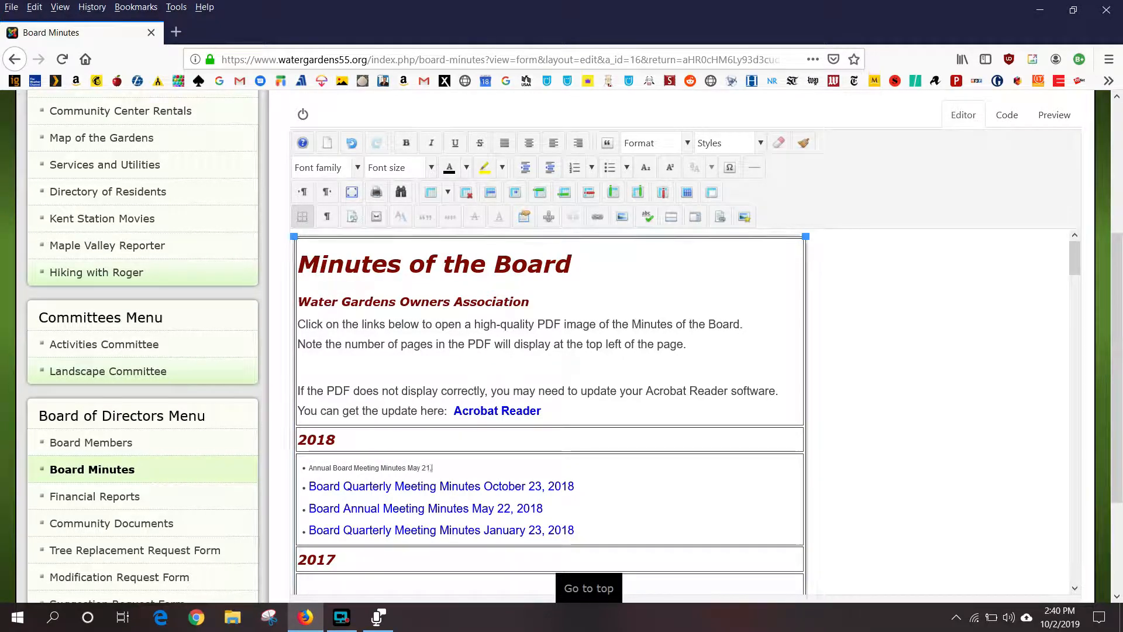
{"action": "type", "text": " 2019"}
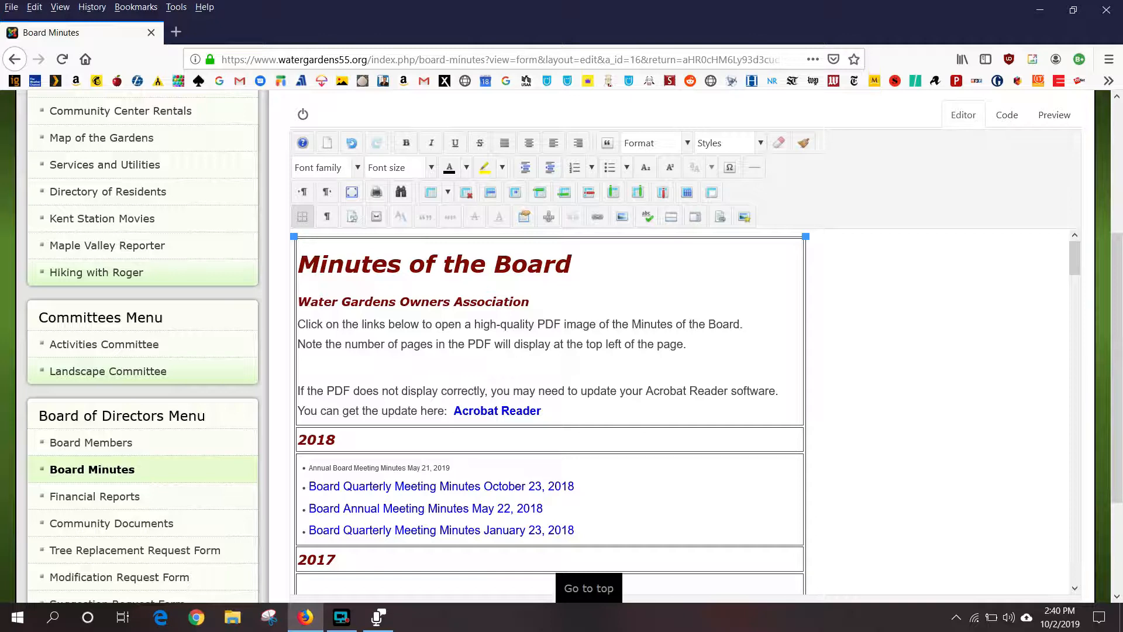
- Select the entire 'Annual Board Meeting Minutes May 21, 2019' bullet text
{"action": "left_click_drag", "start_coordinate": [451, 468], "coordinate": [309, 468]}
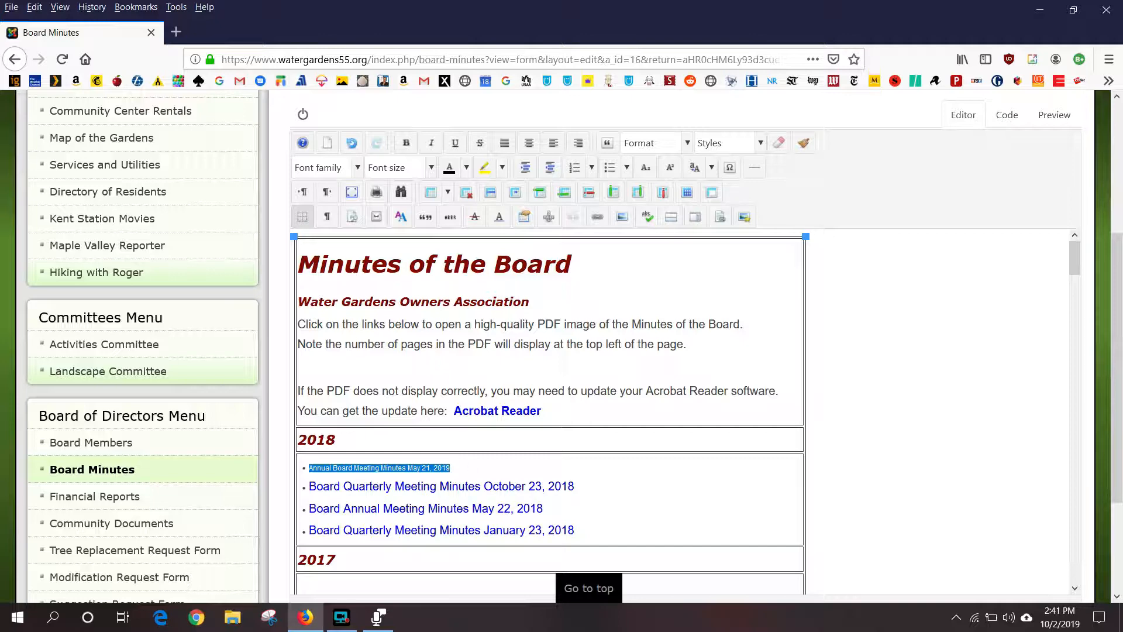
{"action": "left_click", "coordinate": [472, 467]}
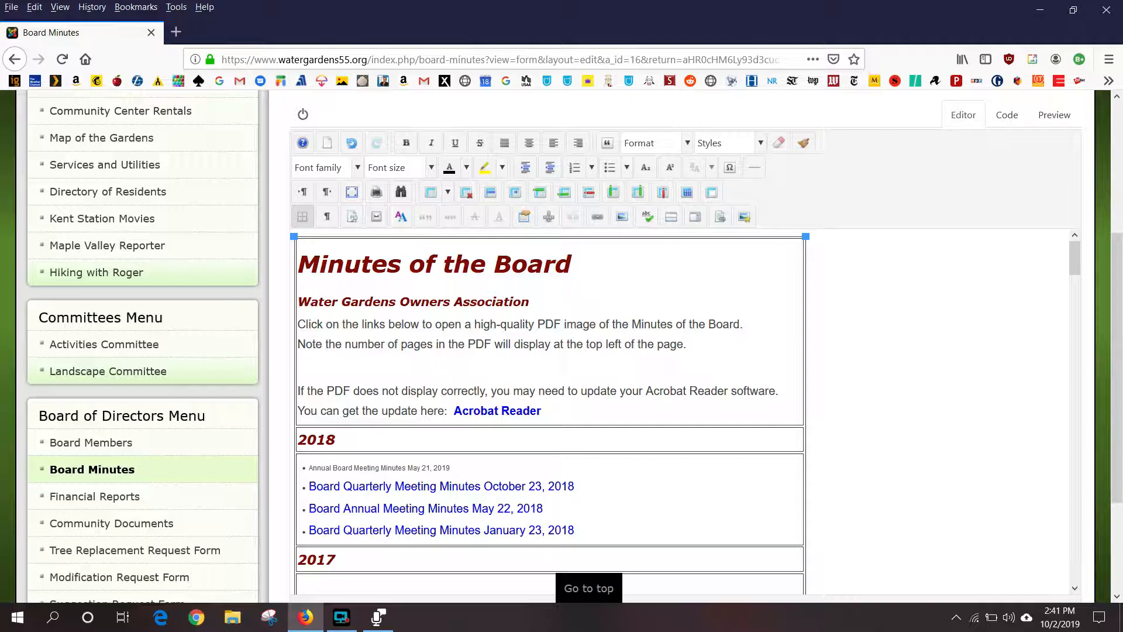
{"action": "key", "text": "shift+Left"}
{"action": "key", "text": "shift+Left"}
{"action": "key", "text": "shift+Left"}
{"action": "key", "text": "shift+Left"}
{"action": "key", "text": "shift+Left"}
{"action": "key", "text": "shift+Left"}
{"action": "key", "text": "shift+Left"}
{"action": "key", "text": "shift+Left"}
{"action": "key", "text": "shift+Left"}
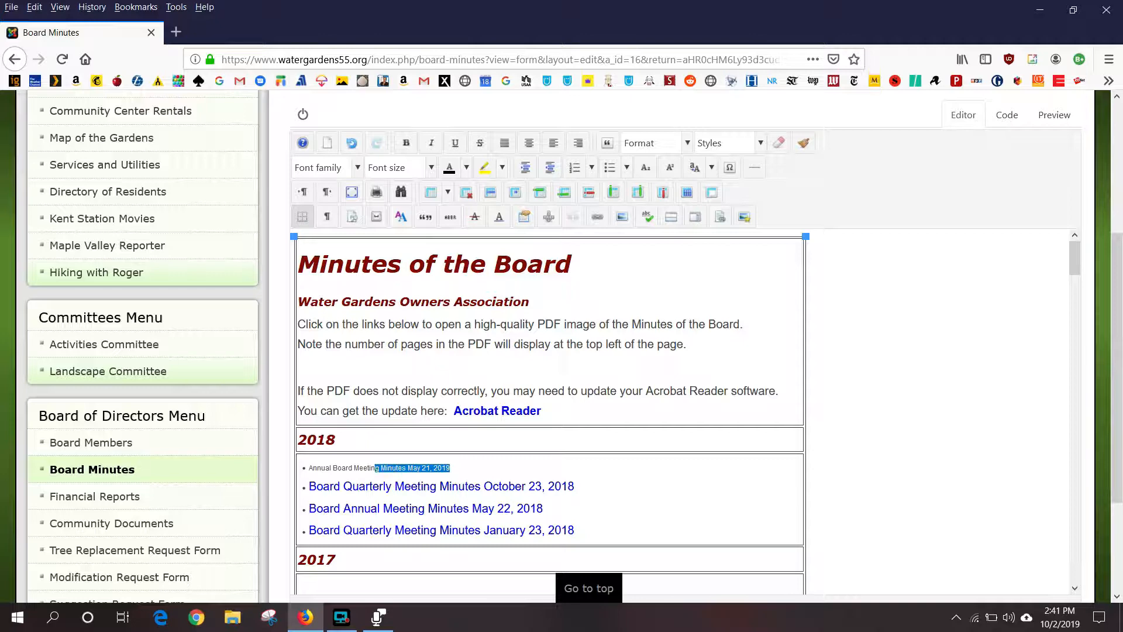
{"action": "key", "text": "shift+Right"}
{"action": "key", "text": "shift+Right"}
{"action": "key", "text": "shift+Right"}
{"action": "key", "text": "shift+Right"}
{"action": "key", "text": "shift+Left"}
{"action": "key", "text": "shift+Left"}
{"action": "key", "text": "shift+Left"}
{"action": "key", "text": "shift+Left"}
{"action": "key", "text": "shift+Left"}
{"action": "key", "text": "shift+Left"}
{"action": "key", "text": "shift+Left"}
{"action": "key", "text": "shift+Left"}
{"action": "key", "text": "shift+Left"}
{"action": "key", "text": "shift+Left"}
{"action": "key", "text": "shift+Left"}
{"action": "key", "text": "shift+Left"}
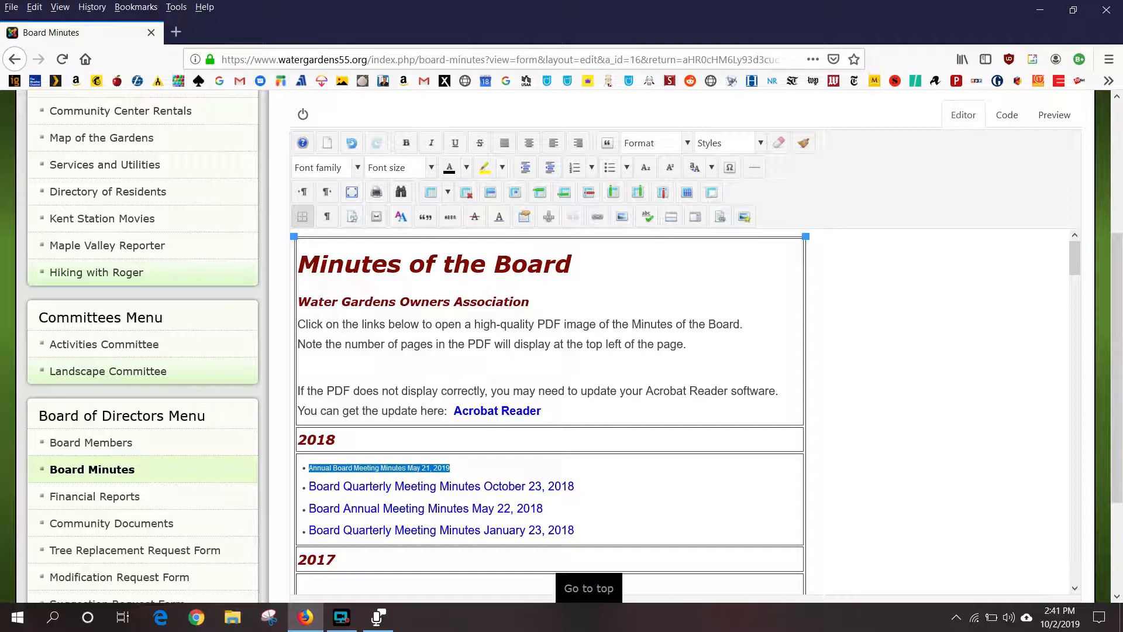
- Open the file-link dialog for the selected text with the link target set to Open in new window
{"action": "left_click", "coordinate": [722, 221]}
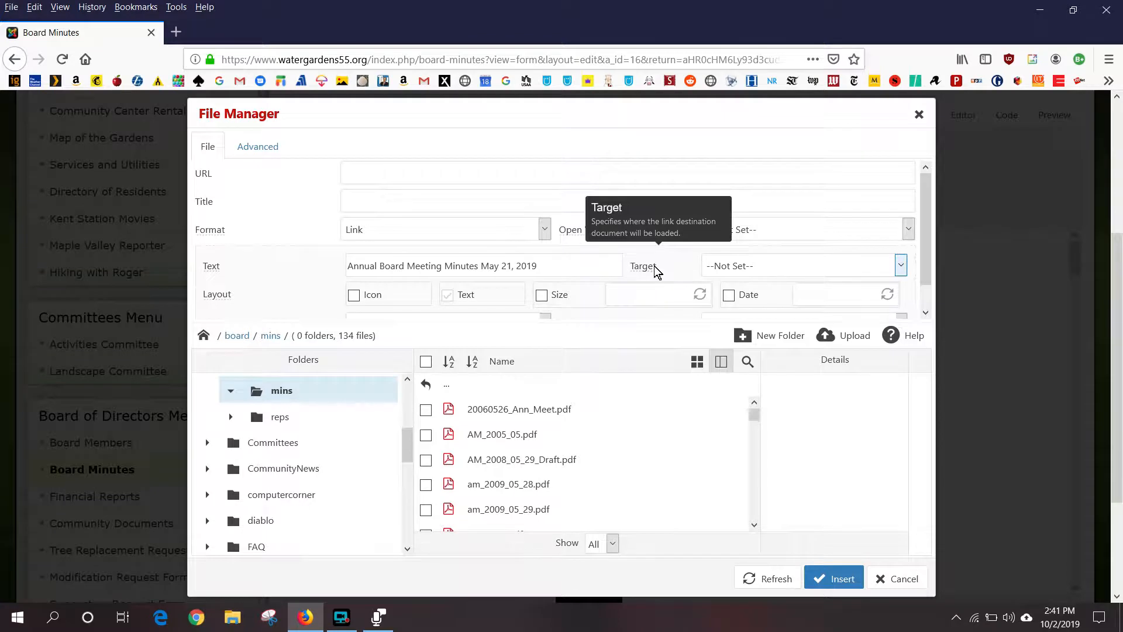
{"action": "left_click", "coordinate": [901, 269]}
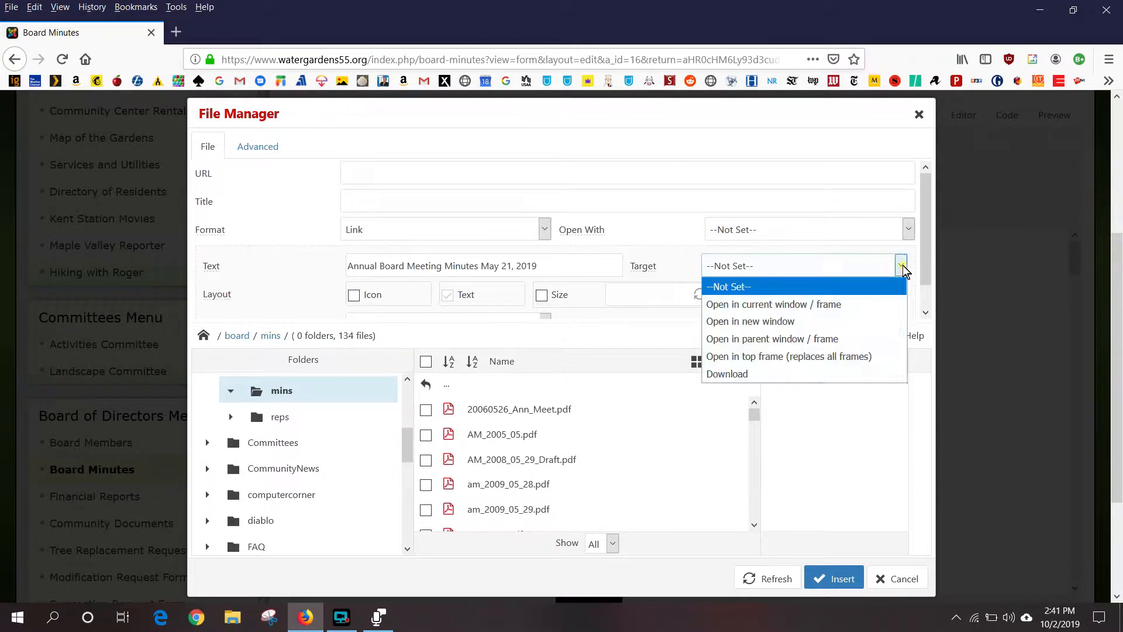
{"action": "left_click", "coordinate": [784, 322]}
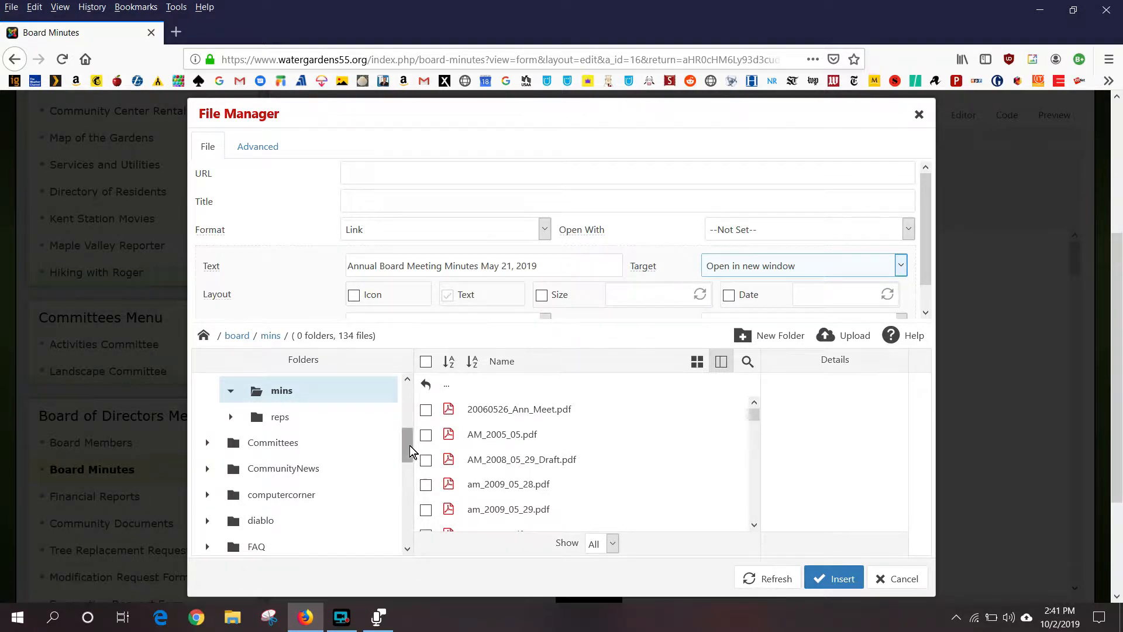
{"action": "scroll", "coordinate": [408, 433], "scroll_direction": "up", "scroll_amount": 3}
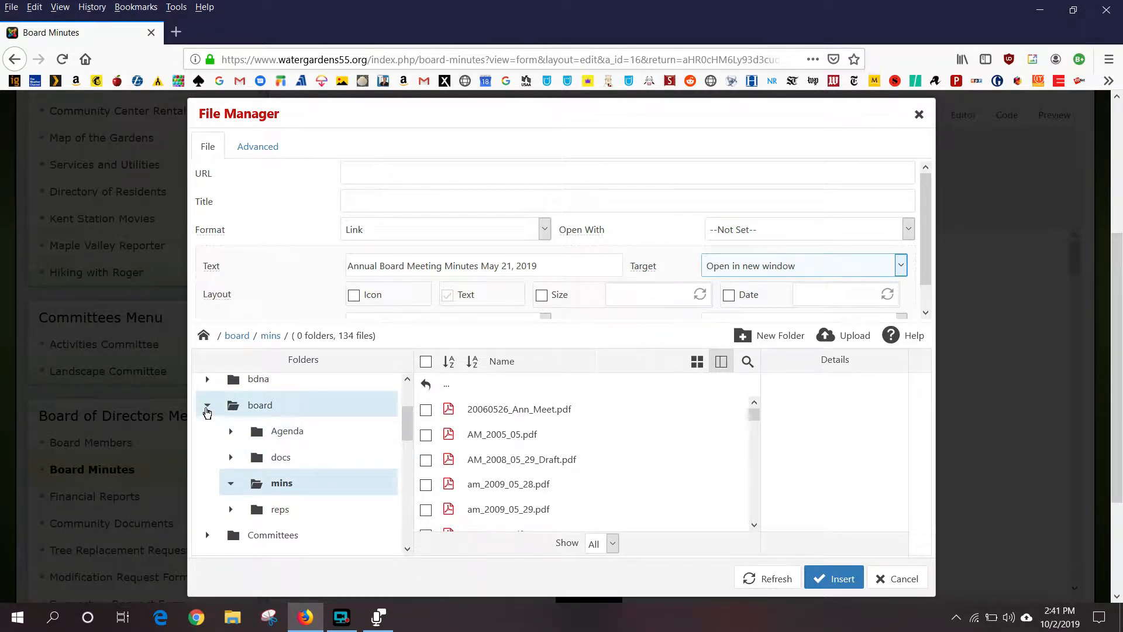
{"action": "left_click", "coordinate": [207, 406]}
{"action": "scroll", "coordinate": [357, 449], "scroll_direction": "up", "scroll_amount": 3}
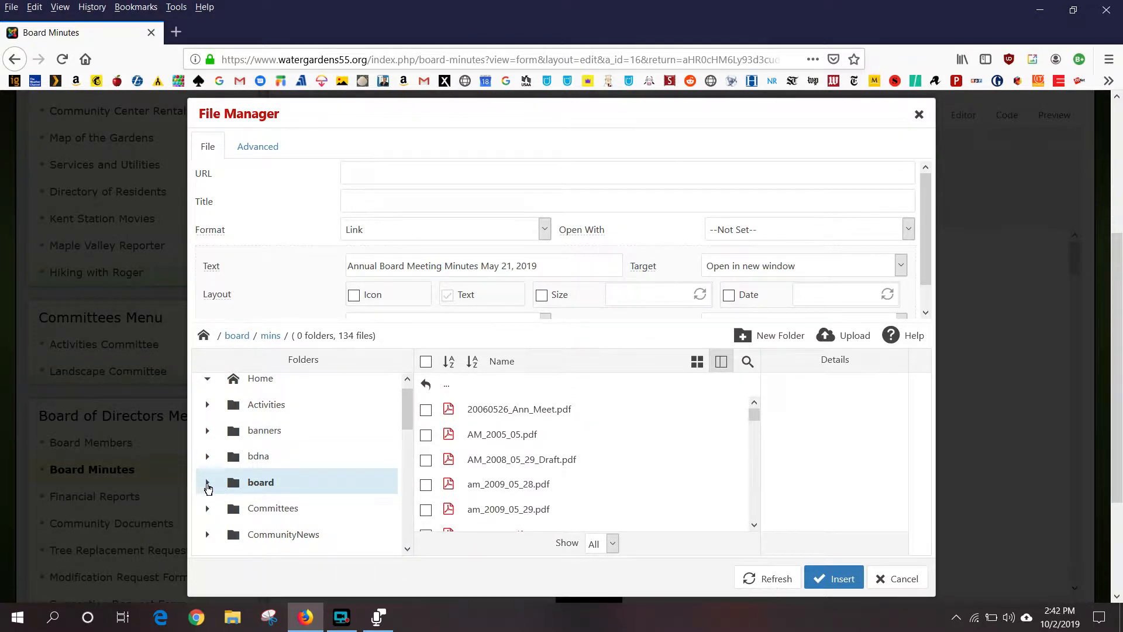
{"action": "left_click", "coordinate": [208, 484]}
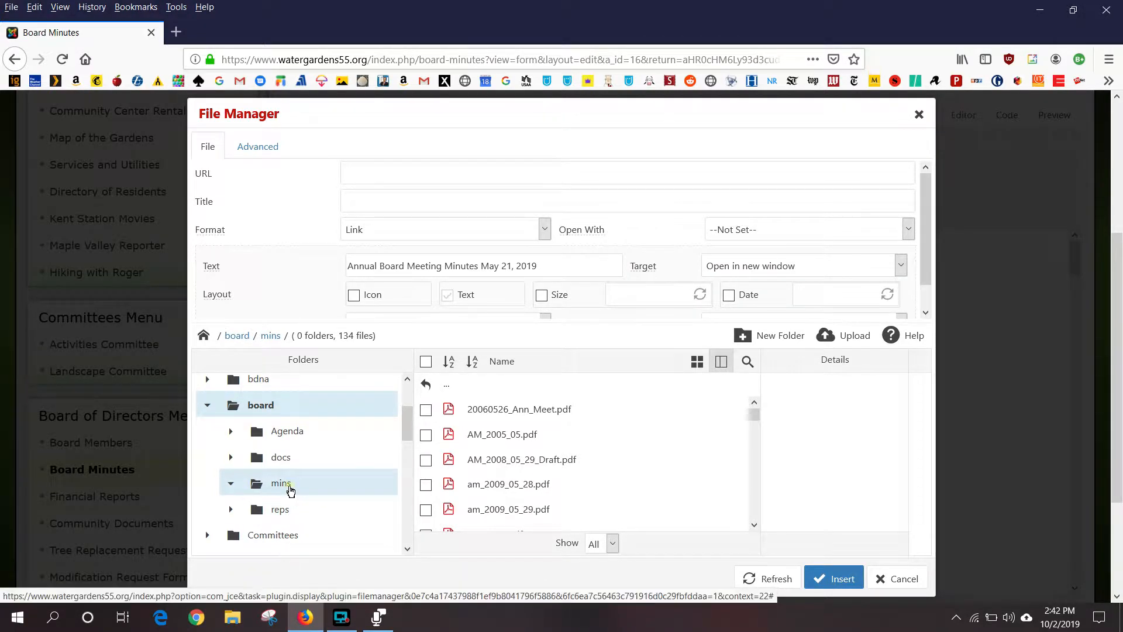
{"action": "left_click", "coordinate": [291, 490]}
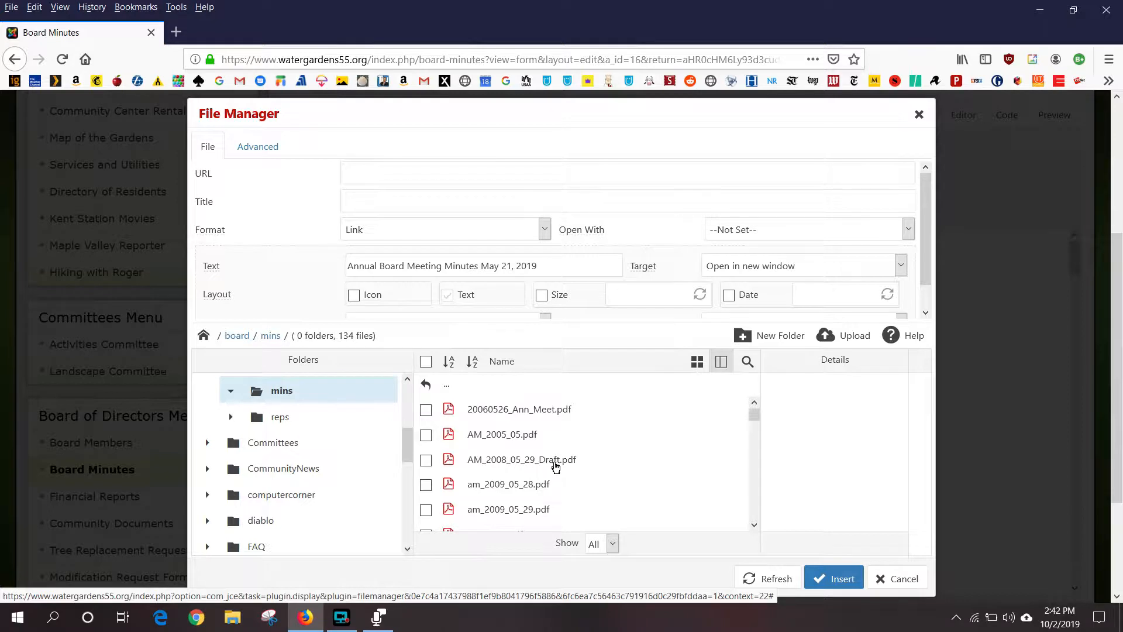
- Queue Annual_Water_Gardens_HOA_Board_Meeting.pdf from Downloads in the File Manager's upload window
{"action": "left_click", "coordinate": [860, 342]}
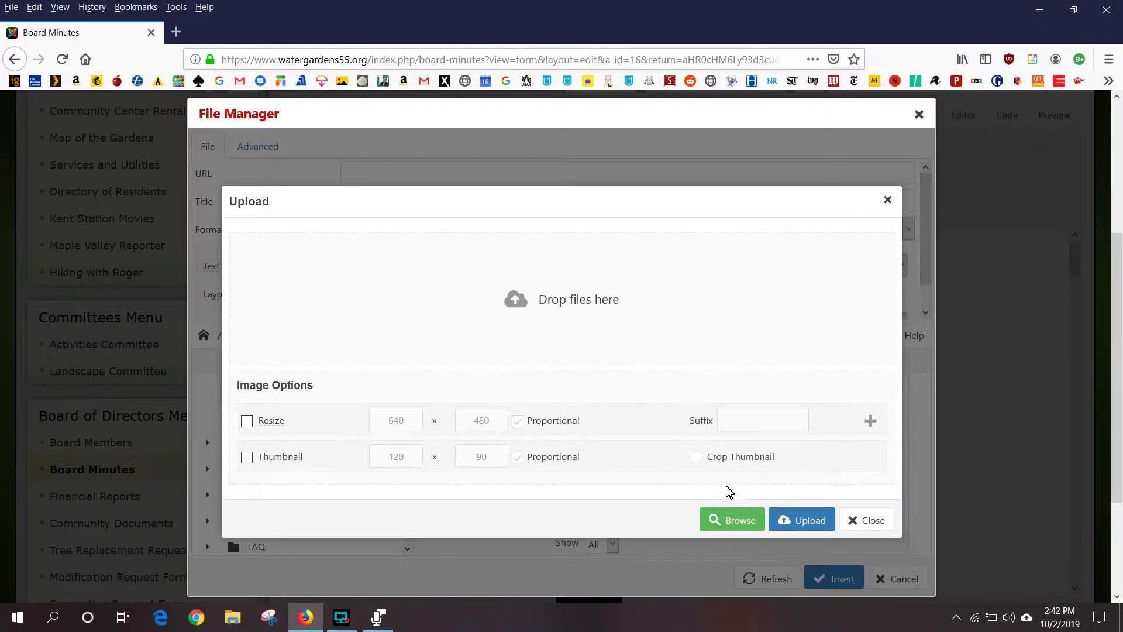
{"action": "left_click", "coordinate": [740, 521]}
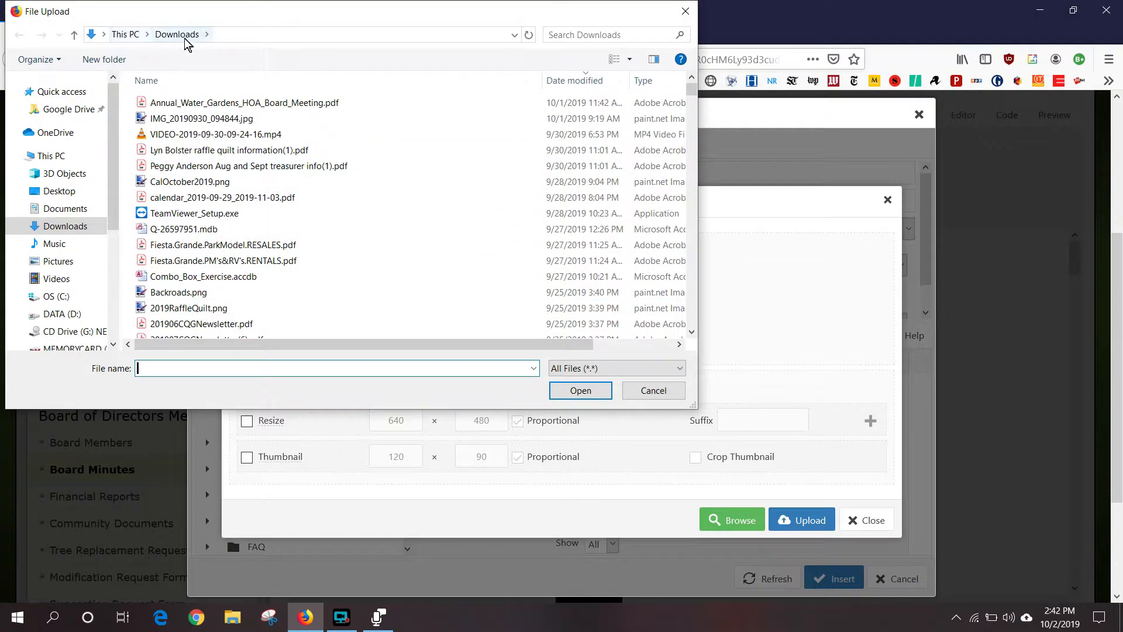
{"action": "left_click", "coordinate": [284, 107]}
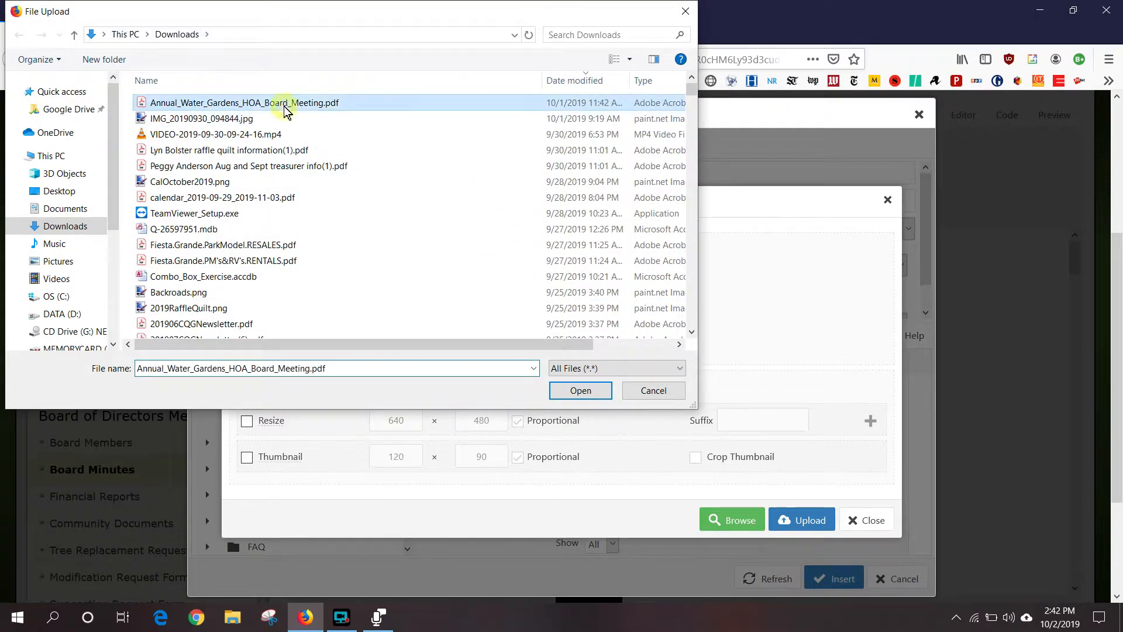
{"action": "left_click", "coordinate": [581, 391]}
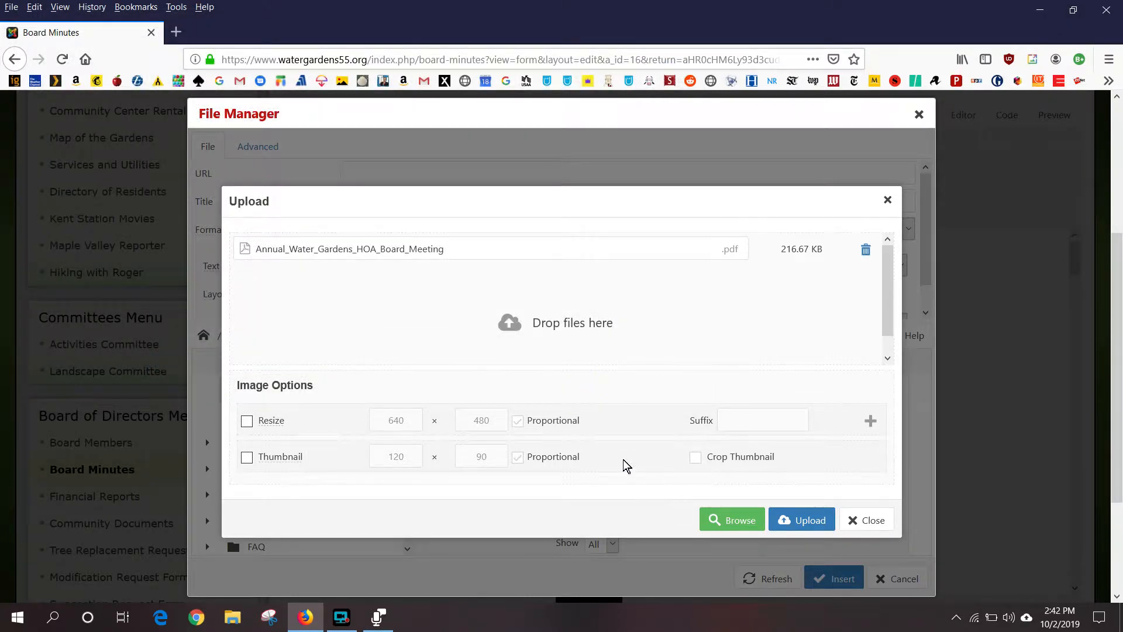
- Upload the PDF to board/mins and set it as the link URL, keeping the existing link text
{"action": "left_click", "coordinate": [816, 523]}
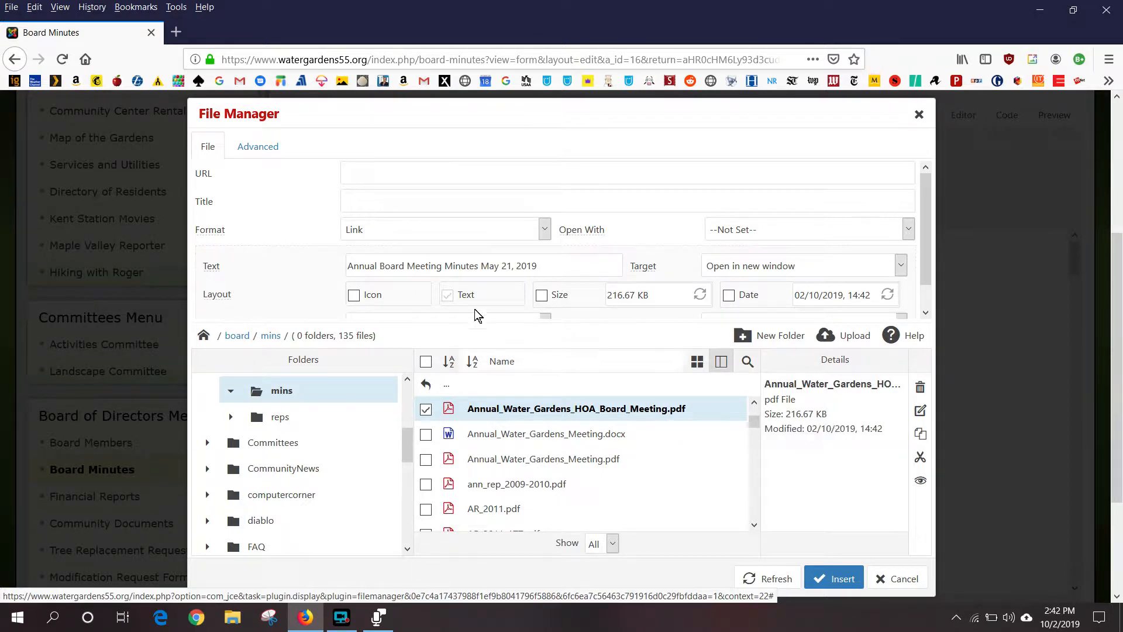
{"action": "left_click", "coordinate": [650, 417]}
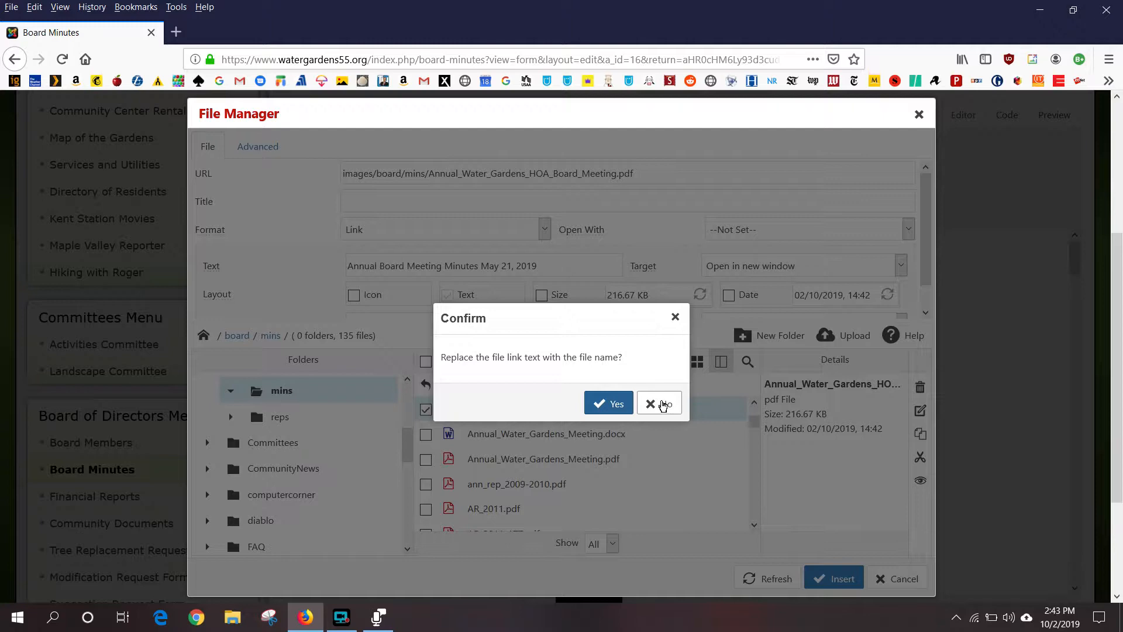
{"action": "left_click", "coordinate": [663, 405]}
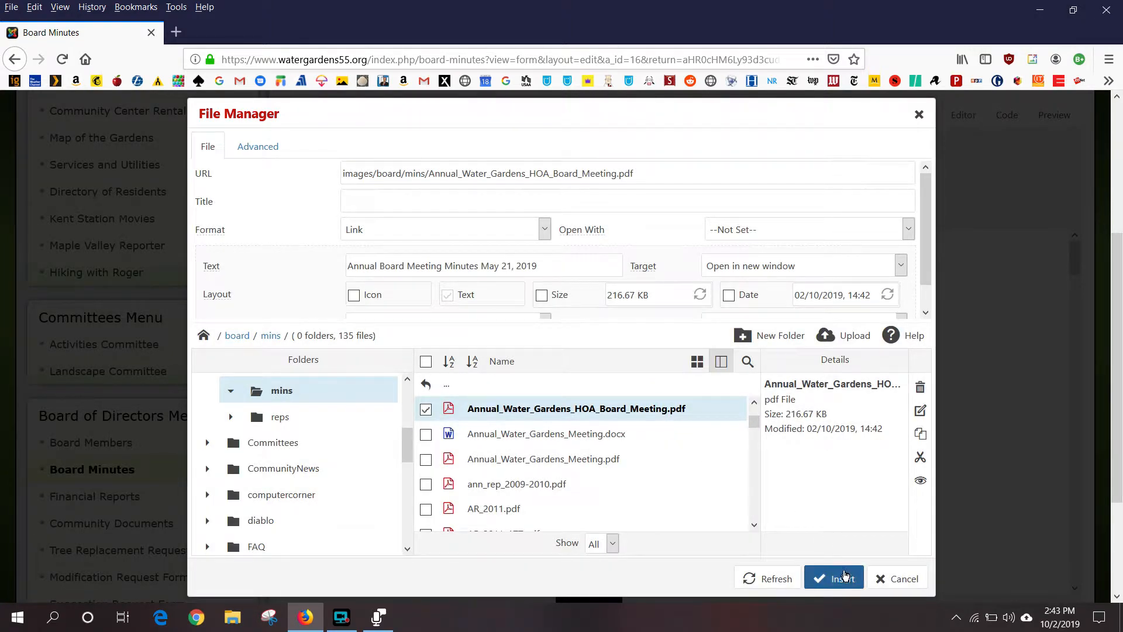
- Insert the 'Annual Board Meeting Minutes May 21, 2019' link atop the 2018 list and make it 12pt
{"action": "left_click", "coordinate": [841, 578]}
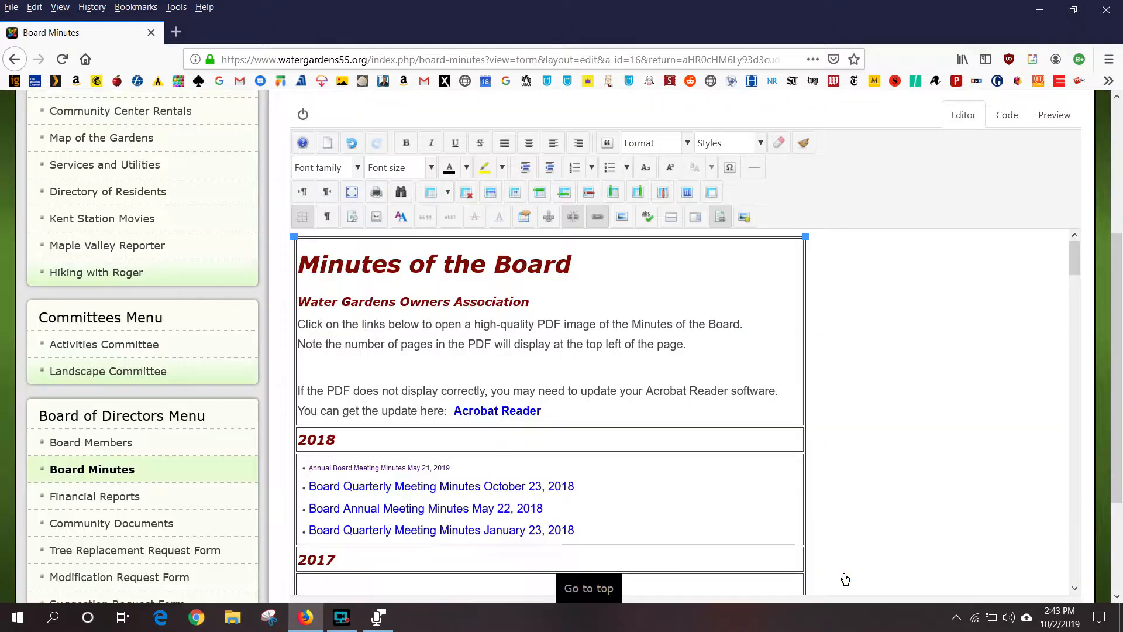
{"action": "scroll", "coordinate": [685, 409], "scroll_direction": "down", "scroll_amount": 3}
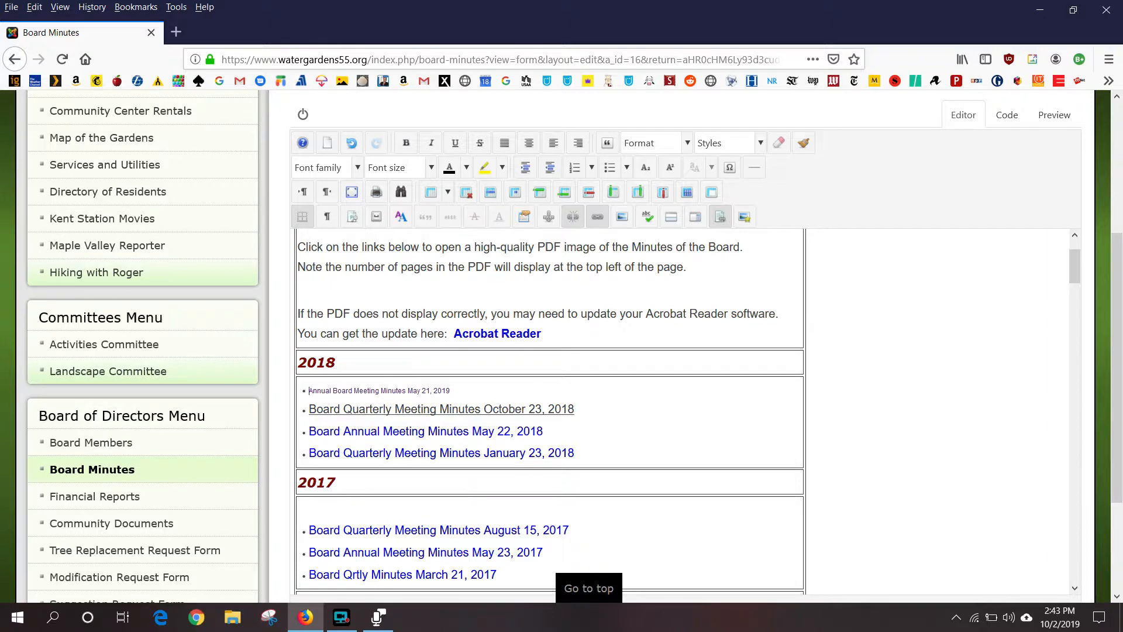
{"action": "left_click", "coordinate": [511, 410]}
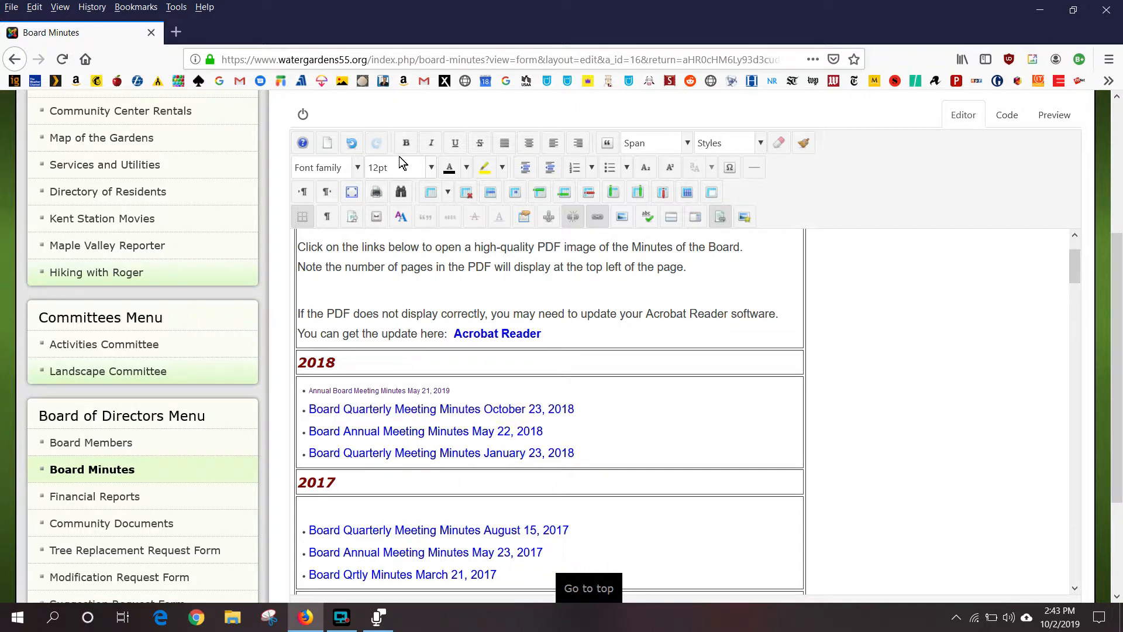
{"action": "left_click", "coordinate": [481, 390]}
{"action": "left_click_drag", "start_coordinate": [450, 390], "coordinate": [308, 390]}
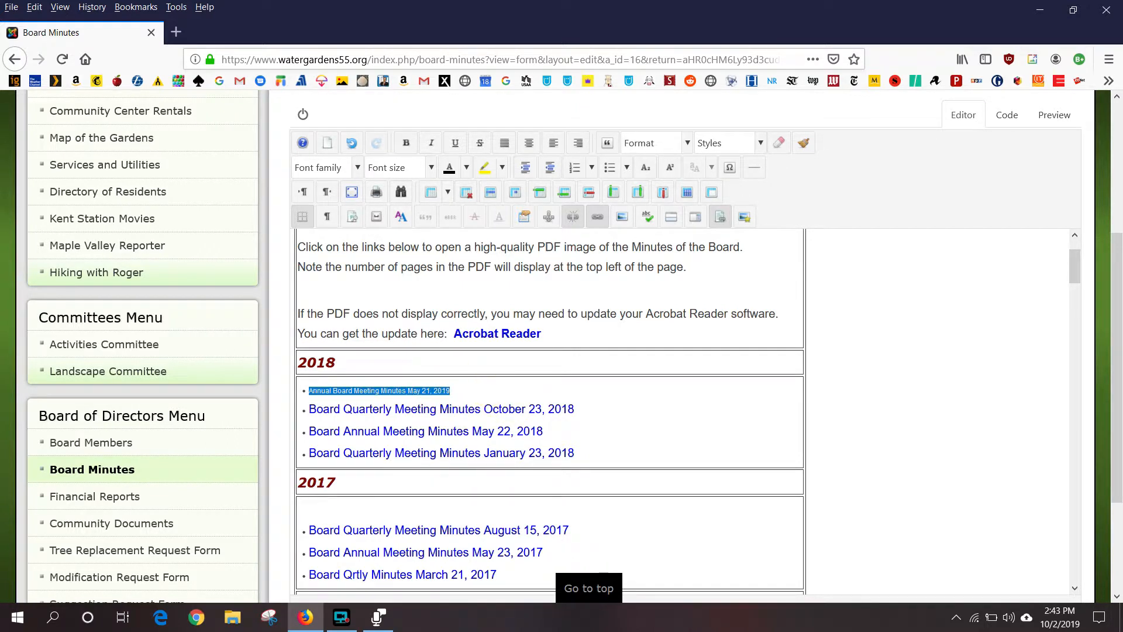
{"action": "left_click", "coordinate": [431, 168]}
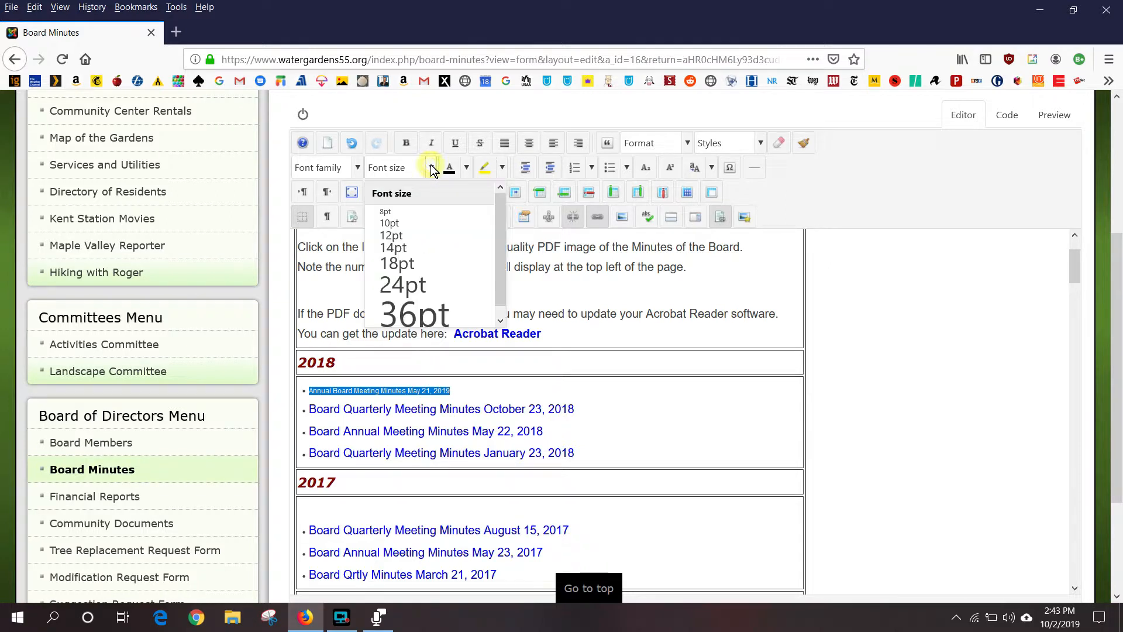
{"action": "left_click", "coordinate": [391, 235]}
{"action": "left_click", "coordinate": [617, 416]}
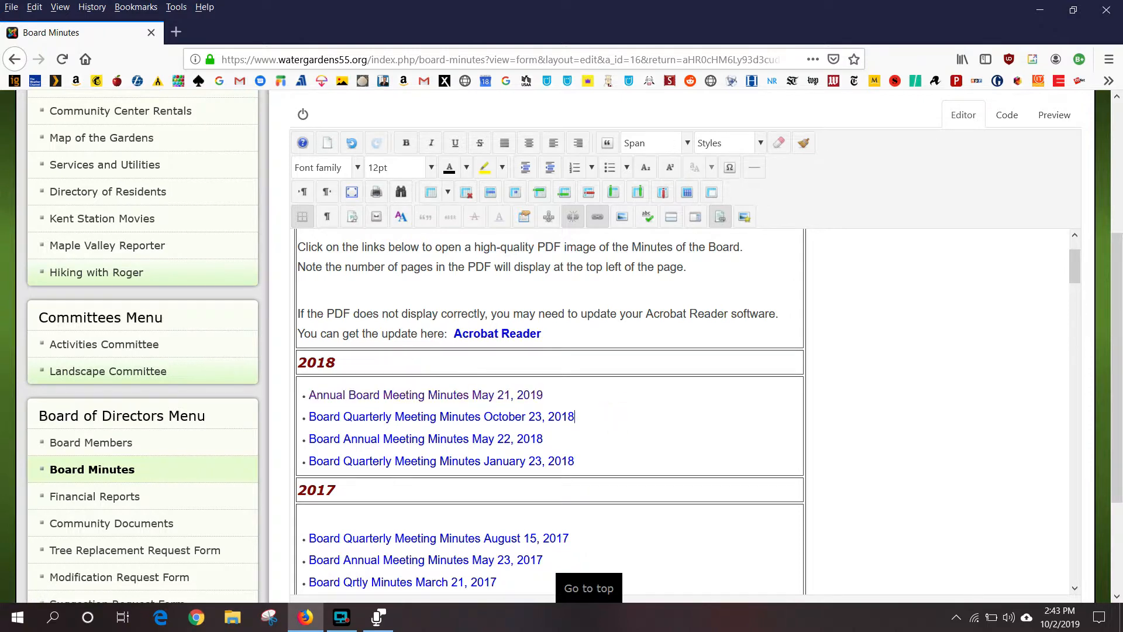
- Complete the reCAPTCHA 'I'm not a robot' check and save the Minutes of the Board article
{"action": "scroll", "coordinate": [238, 432], "scroll_direction": "down", "scroll_amount": 3}
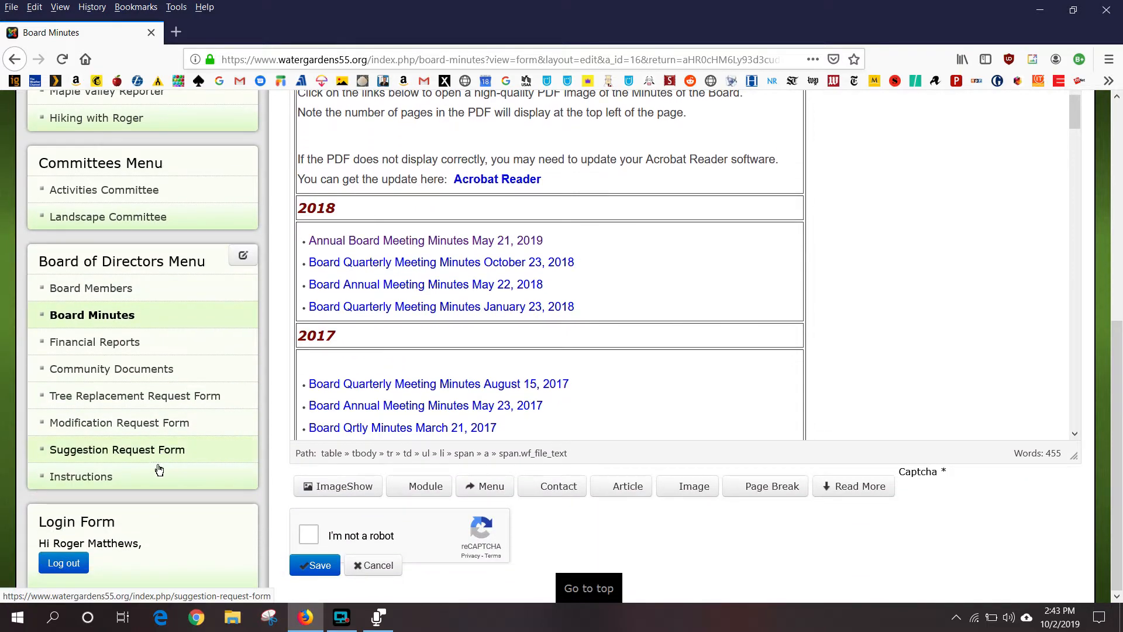
{"action": "left_click", "coordinate": [310, 533]}
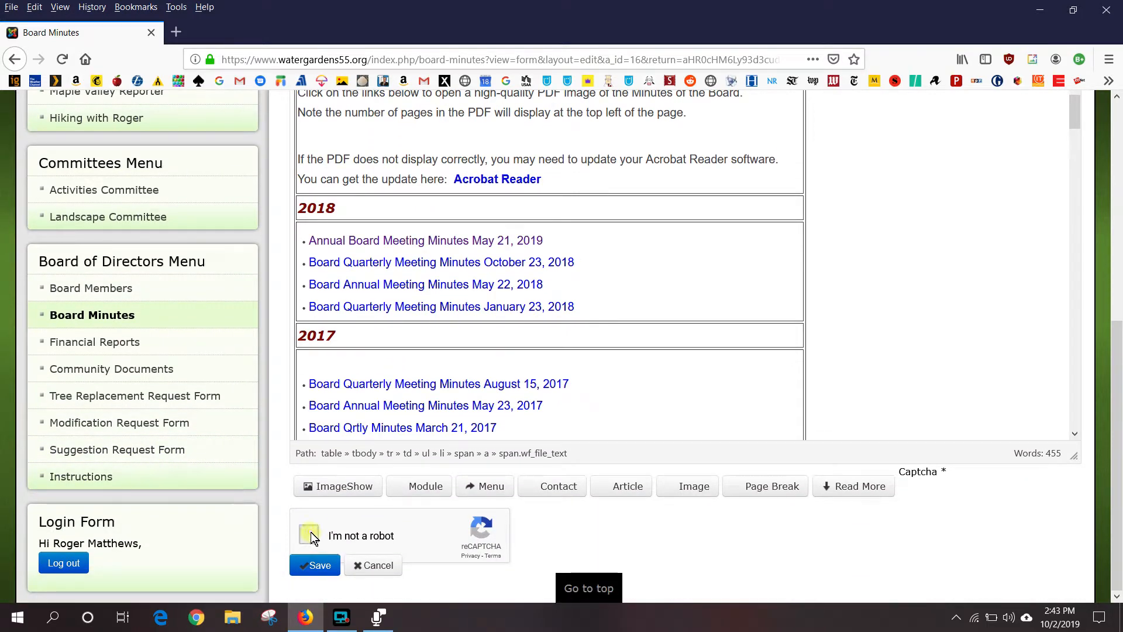
{"action": "left_click", "coordinate": [322, 567]}
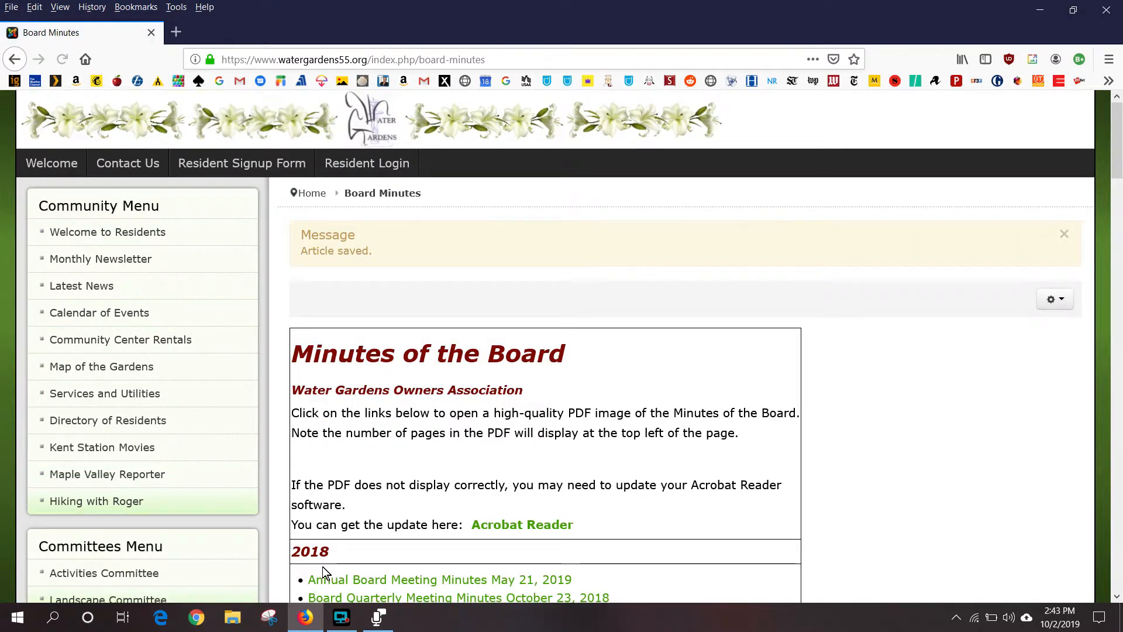
{"action": "scroll", "coordinate": [656, 474], "scroll_direction": "down", "scroll_amount": 3}
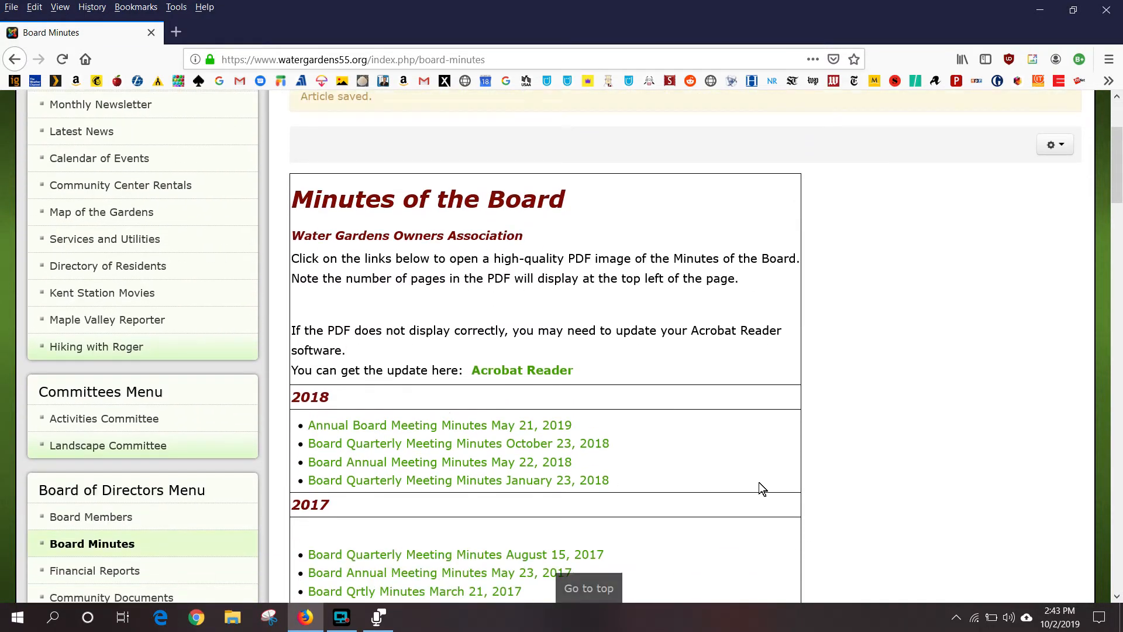
{"action": "scroll", "coordinate": [759, 483], "scroll_direction": "down", "scroll_amount": 1}
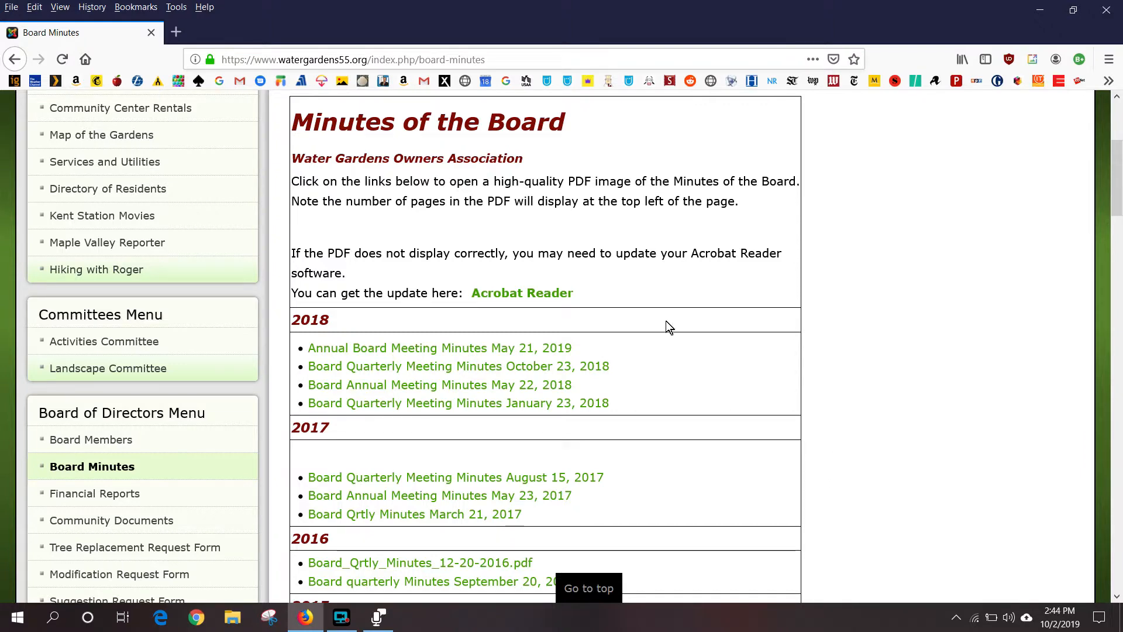
{"action": "left_click", "coordinate": [473, 353]}
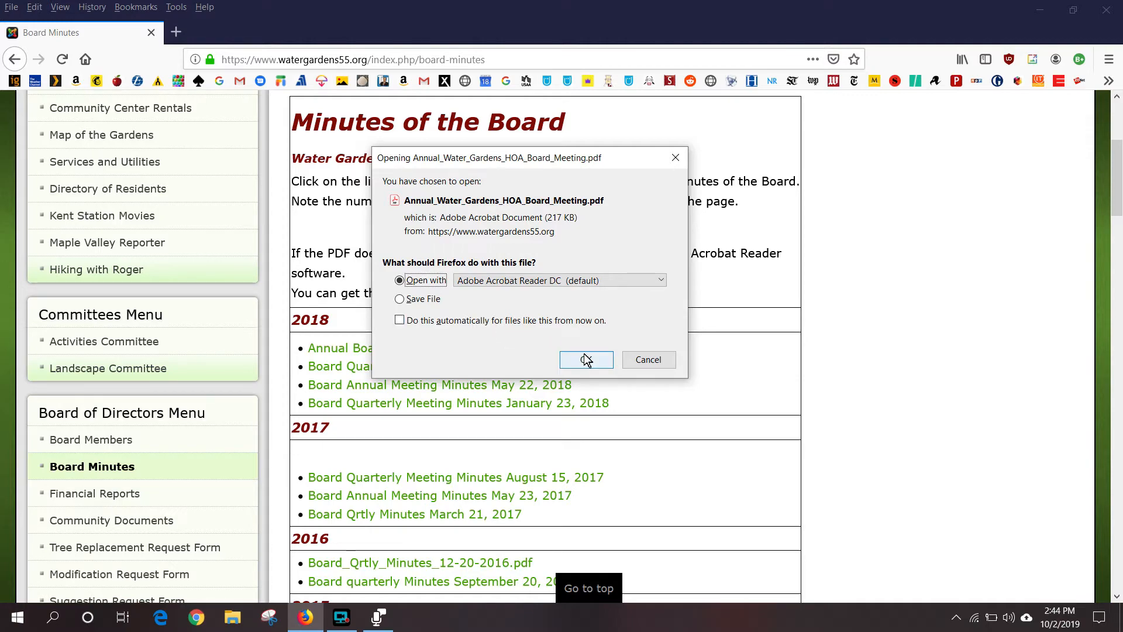
{"action": "left_click", "coordinate": [585, 360]}
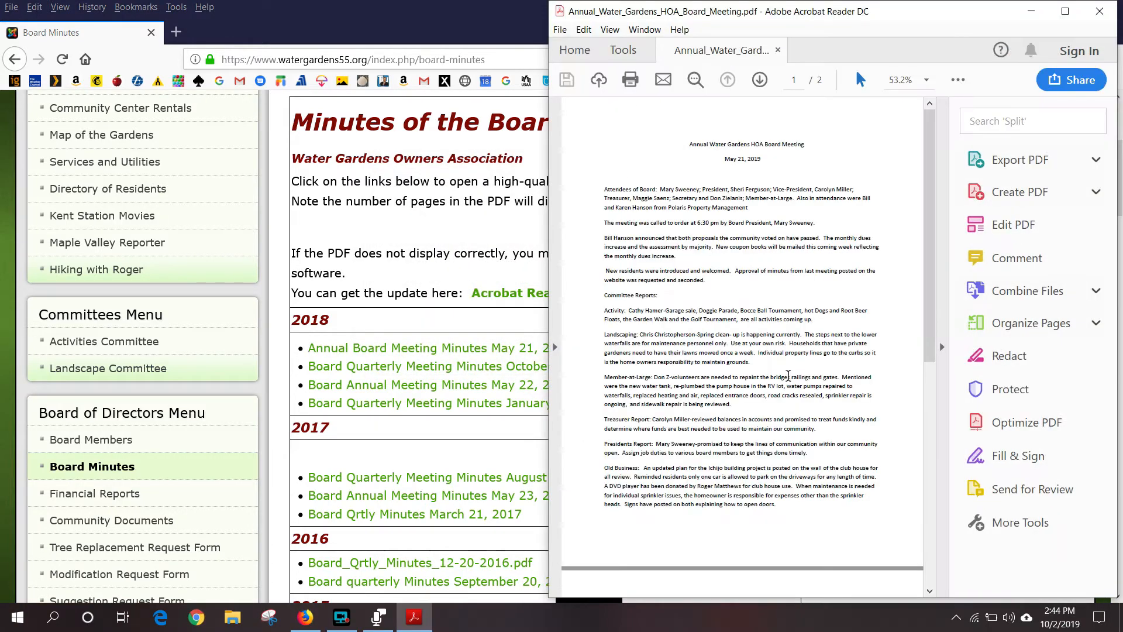
{"action": "scroll", "coordinate": [818, 237], "scroll_direction": "up", "scroll_amount": 3}
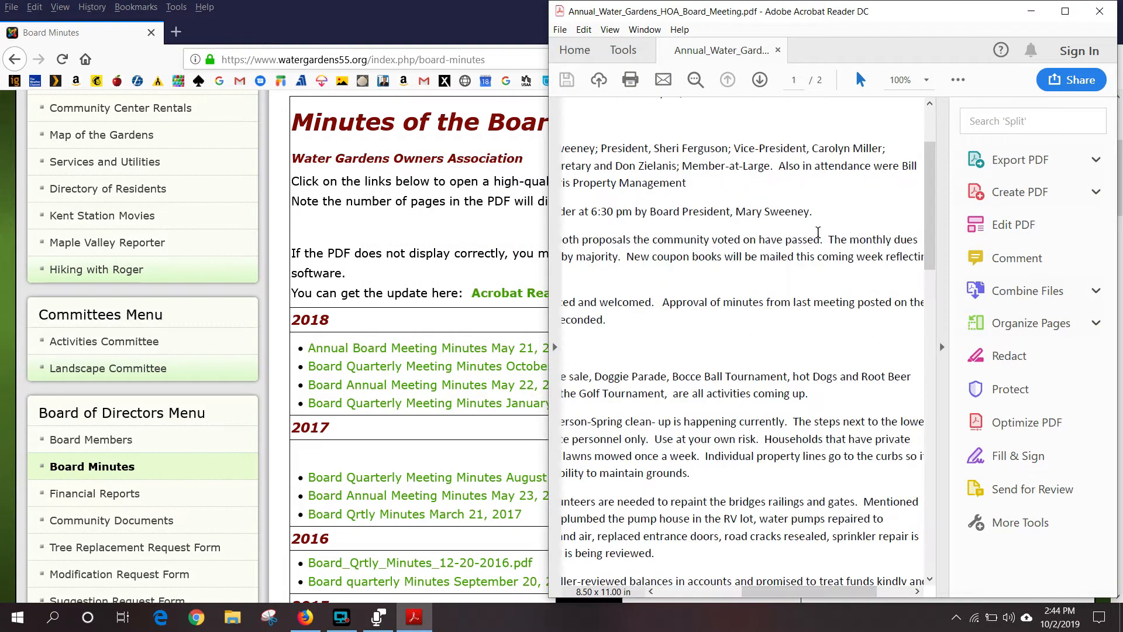
{"action": "scroll", "coordinate": [818, 261], "scroll_direction": "down", "scroll_amount": 3}
{"action": "scroll", "coordinate": [662, 259], "scroll_direction": "up", "scroll_amount": 5}
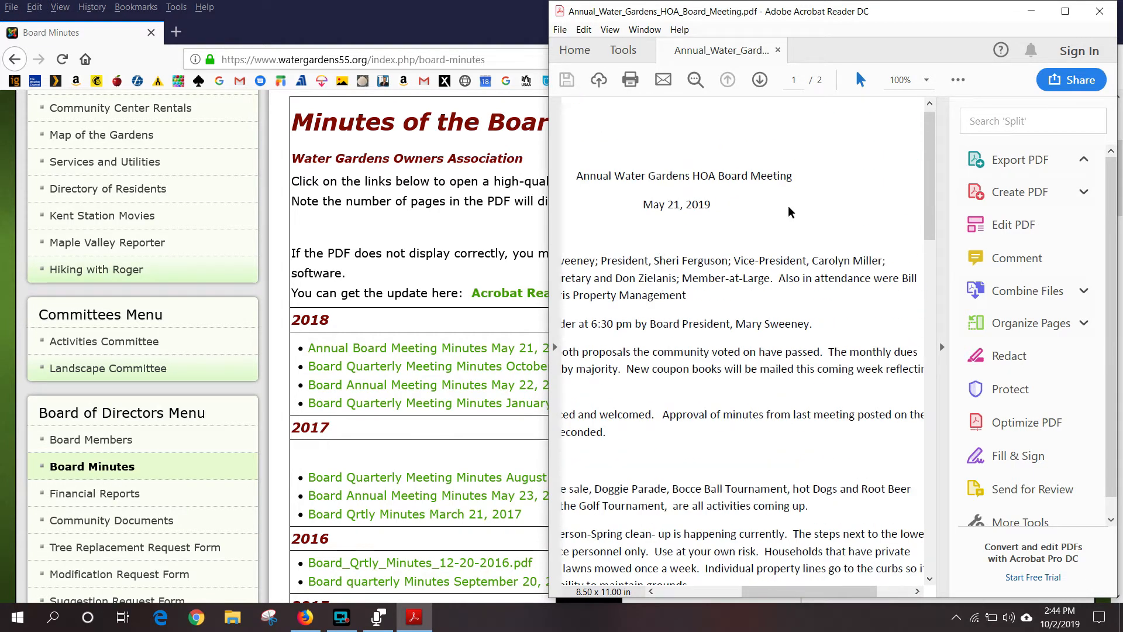
{"action": "left_click", "coordinate": [1100, 10]}
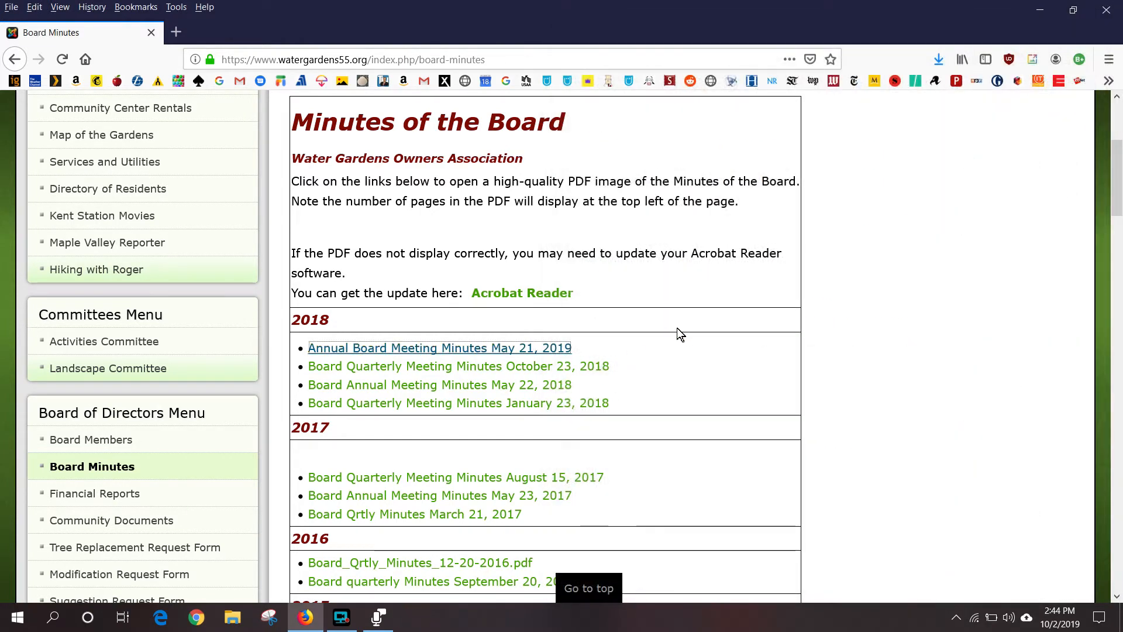
{"action": "key", "text": "ctrl+minus"}
{"action": "key", "text": "ctrl+minus"}
{"action": "scroll", "coordinate": [662, 367], "scroll_direction": "up", "scroll_amount": 3}
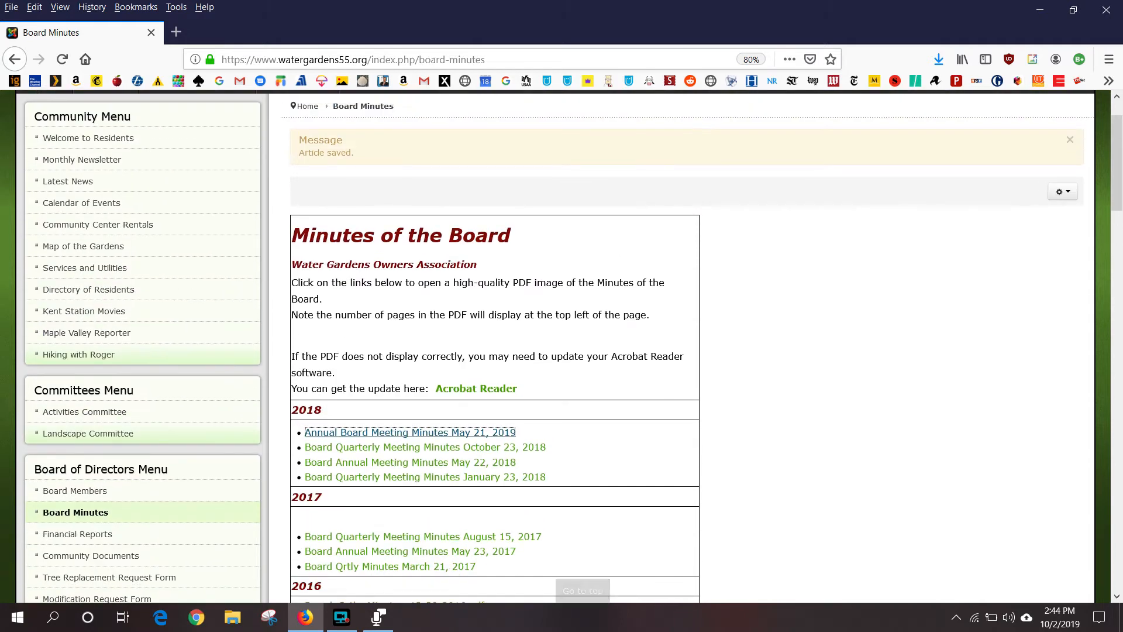